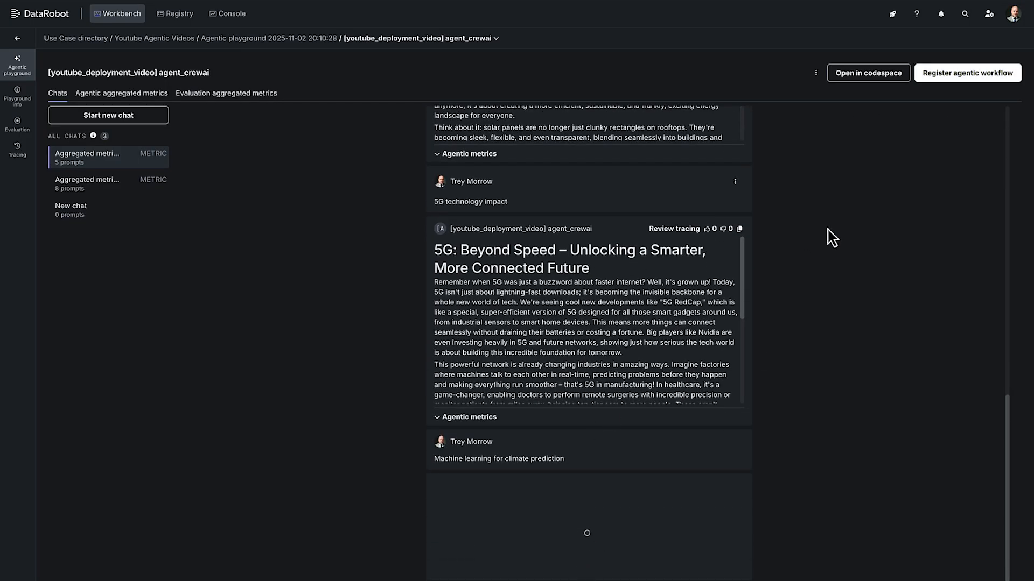
# Take the [youtube_deployment_video] agent_crewai workflow to registration and open its evaluation and moderation configuration
pyautogui.click(964, 75)
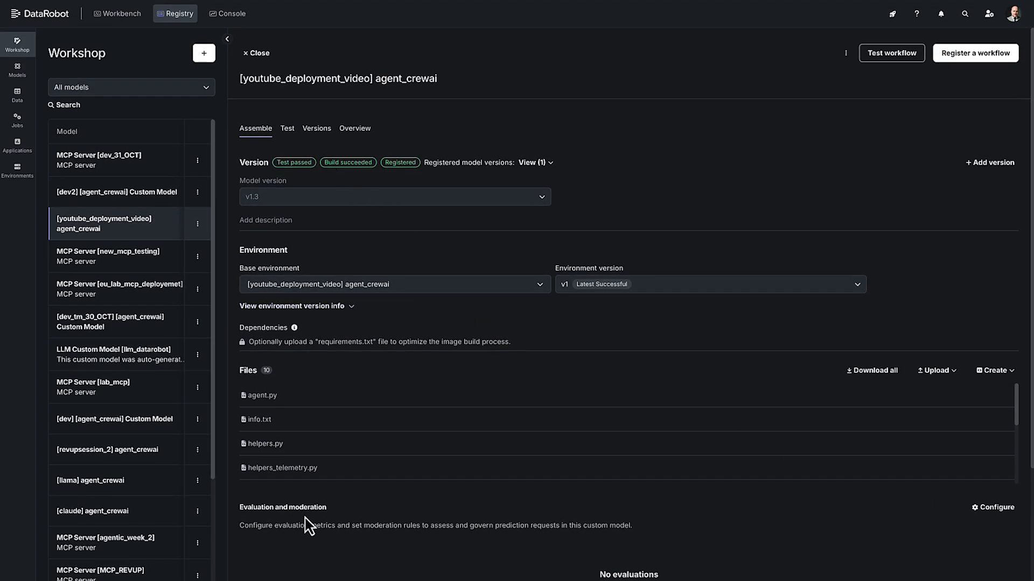
pyautogui.click(991, 516)
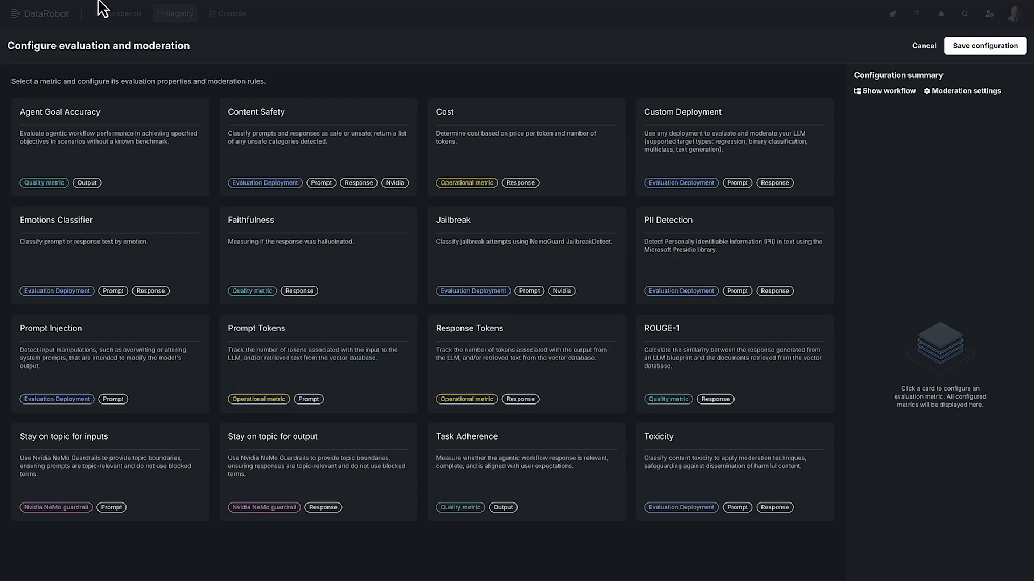
pyautogui.moveTo(106, 30)
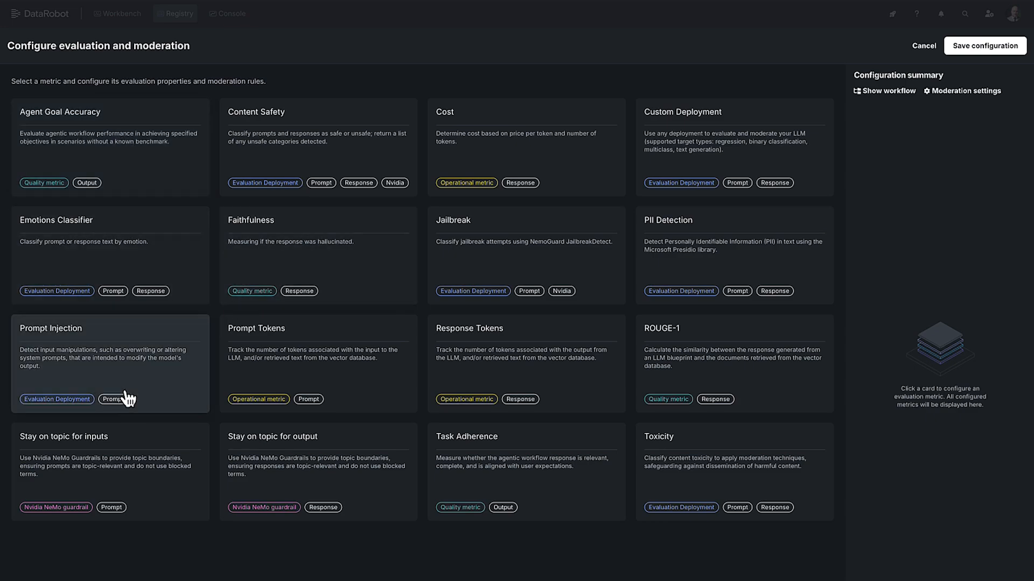
# Add the Prompt Tokens and Response Tokens operational metrics to the configuration without moderation
pyautogui.click(307, 348)
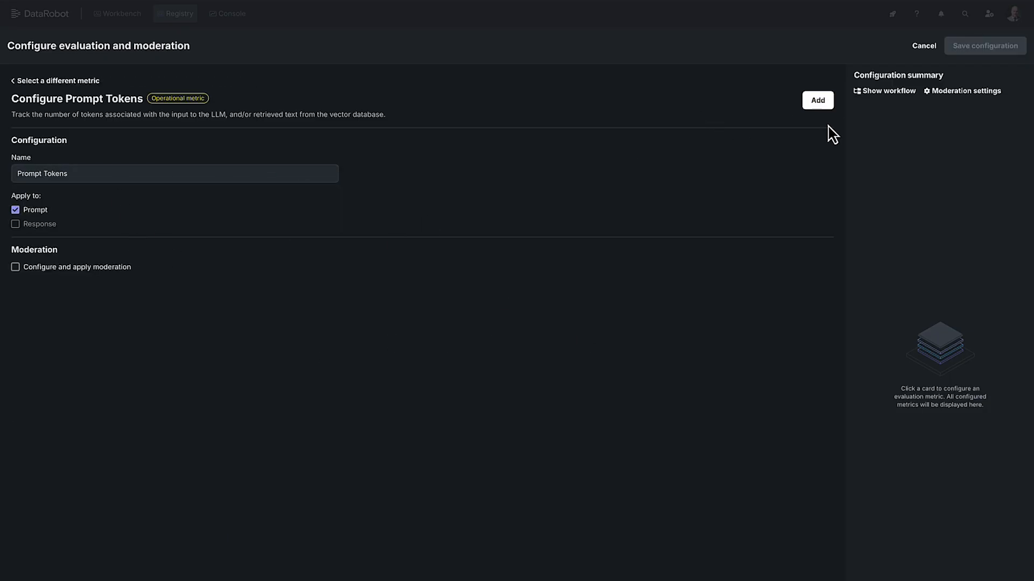
pyautogui.click(820, 104)
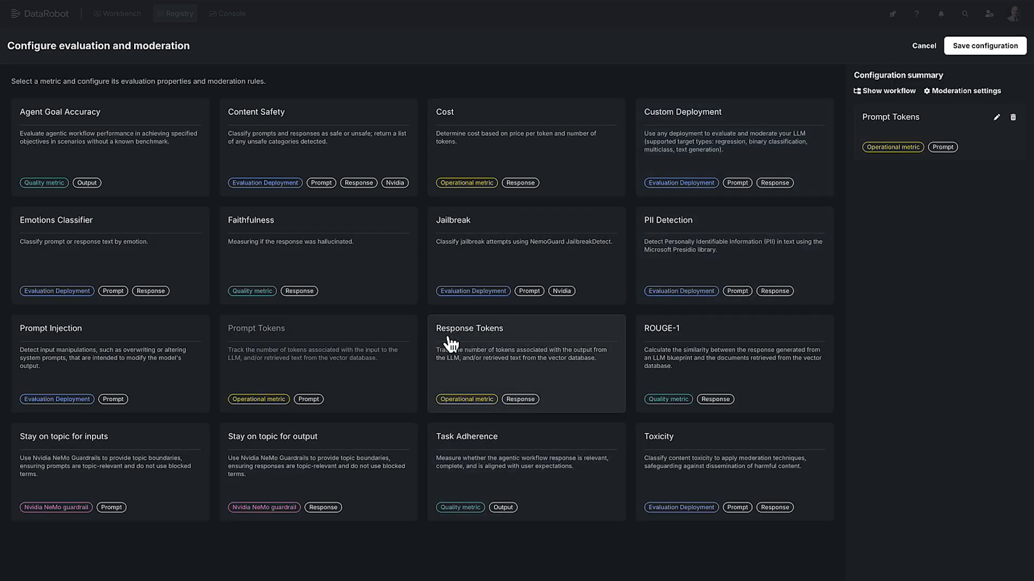
pyautogui.click(513, 354)
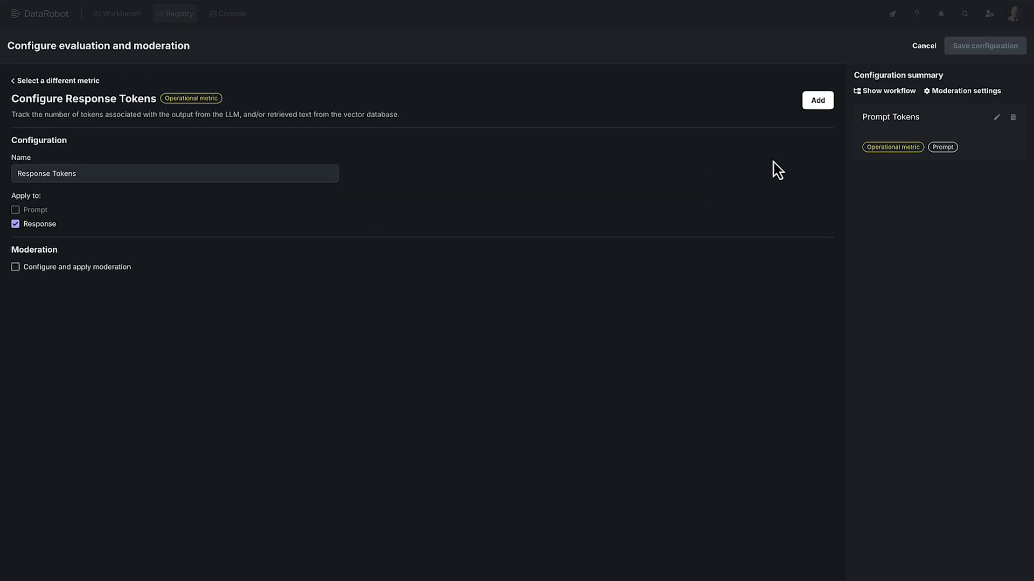
pyautogui.click(808, 105)
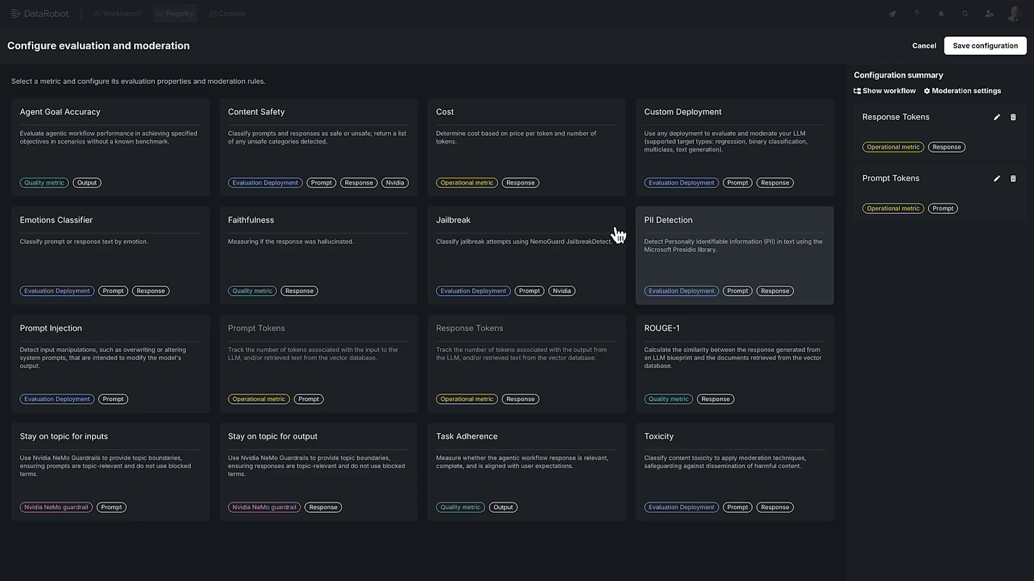
pyautogui.click(521, 158)
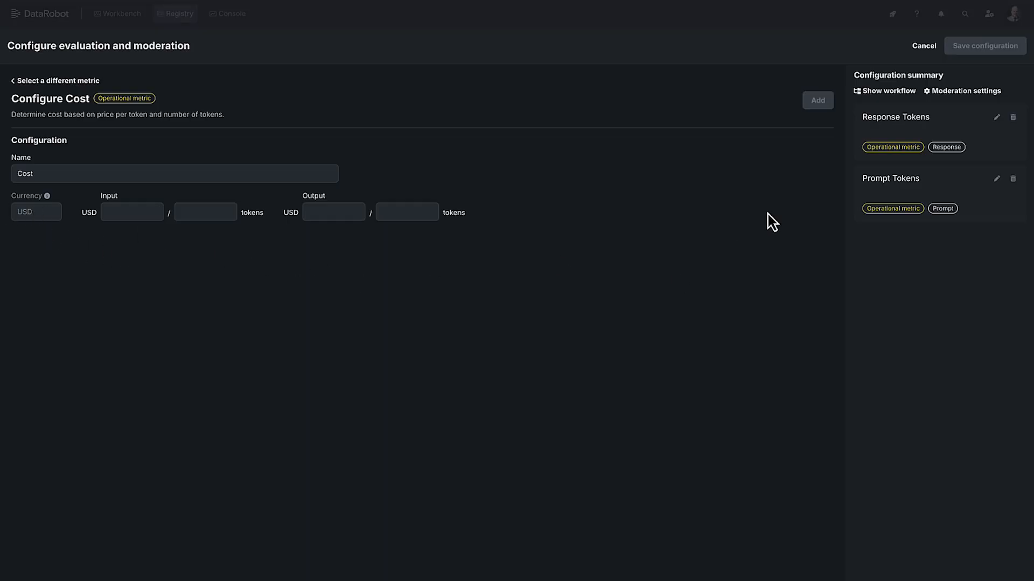
pyautogui.click(923, 46)
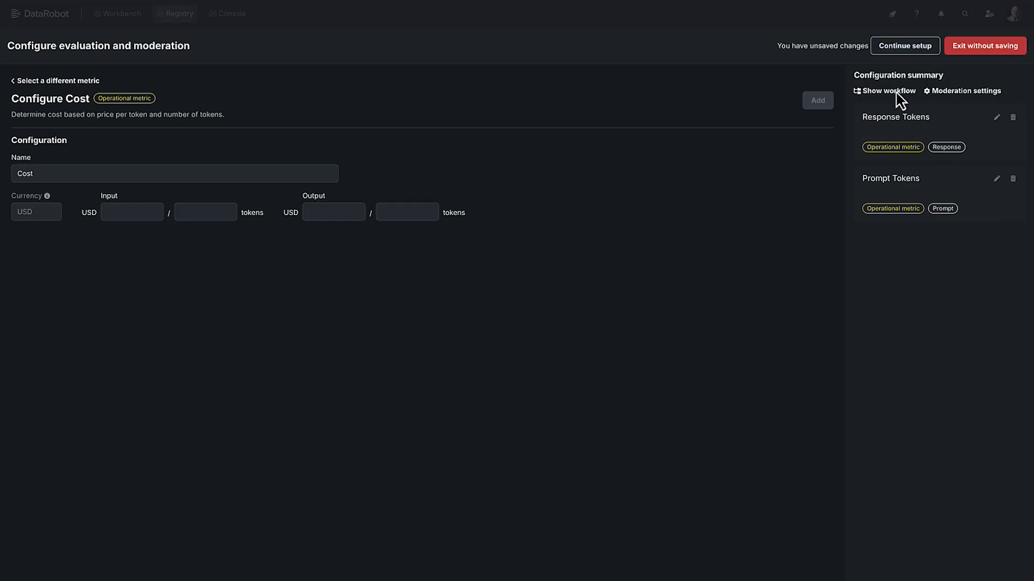
pyautogui.click(914, 48)
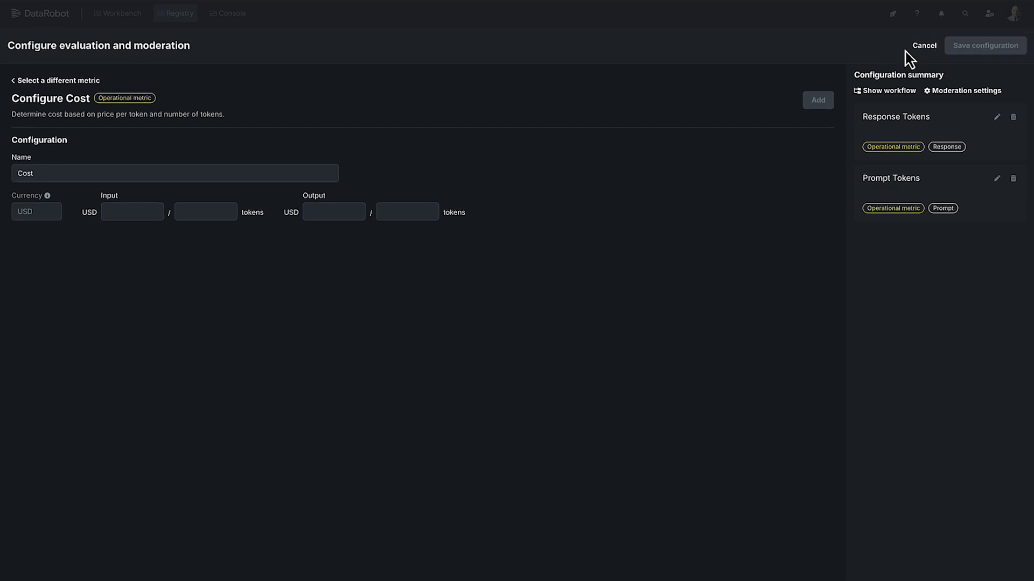
pyautogui.click(34, 82)
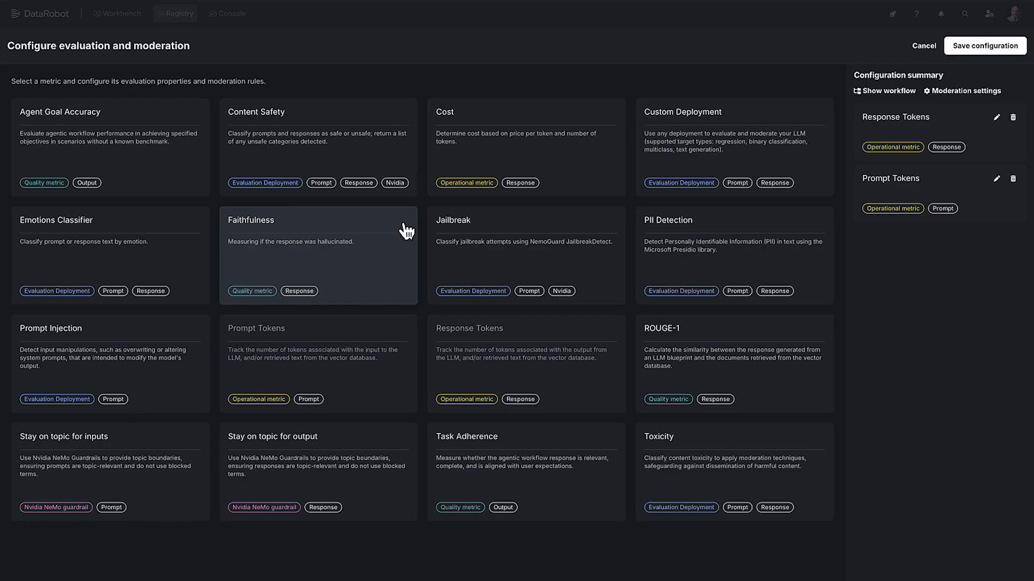
# Save the evaluation and moderation configuration and review the metrics listed for the workflow version
pyautogui.click(1005, 48)
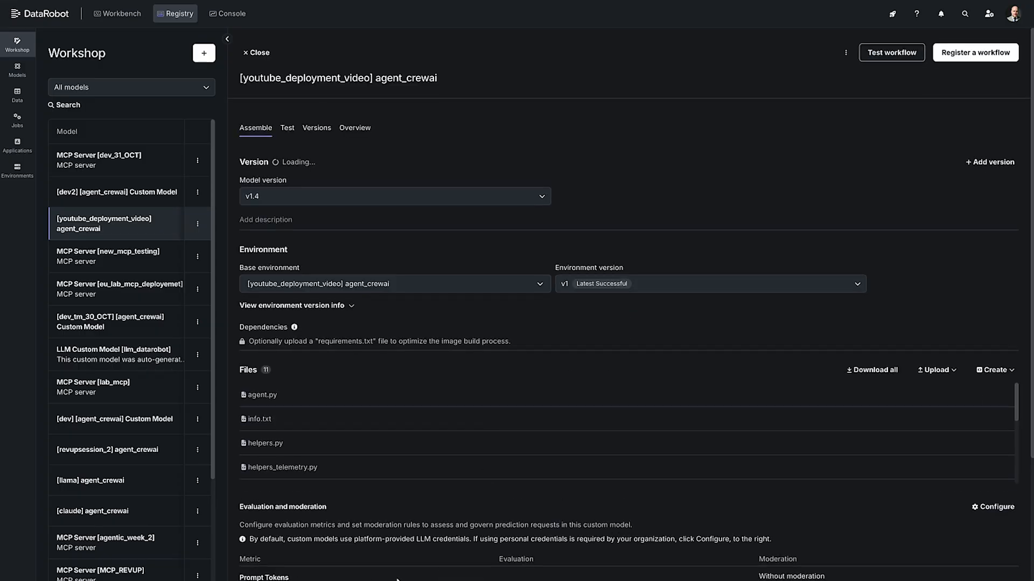
pyautogui.scroll(-1, 323, 571)
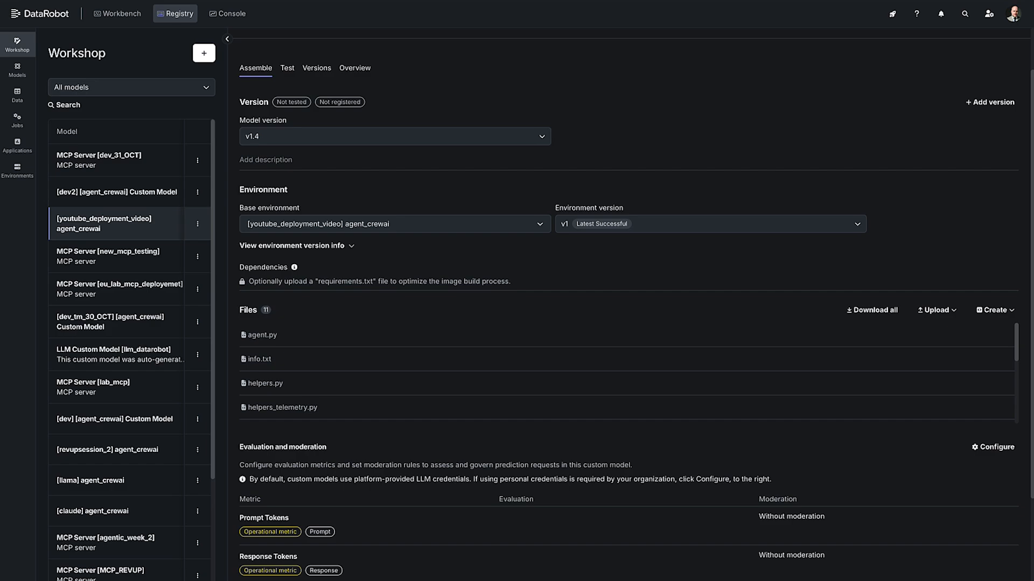
pyautogui.scroll(1, 389, 82)
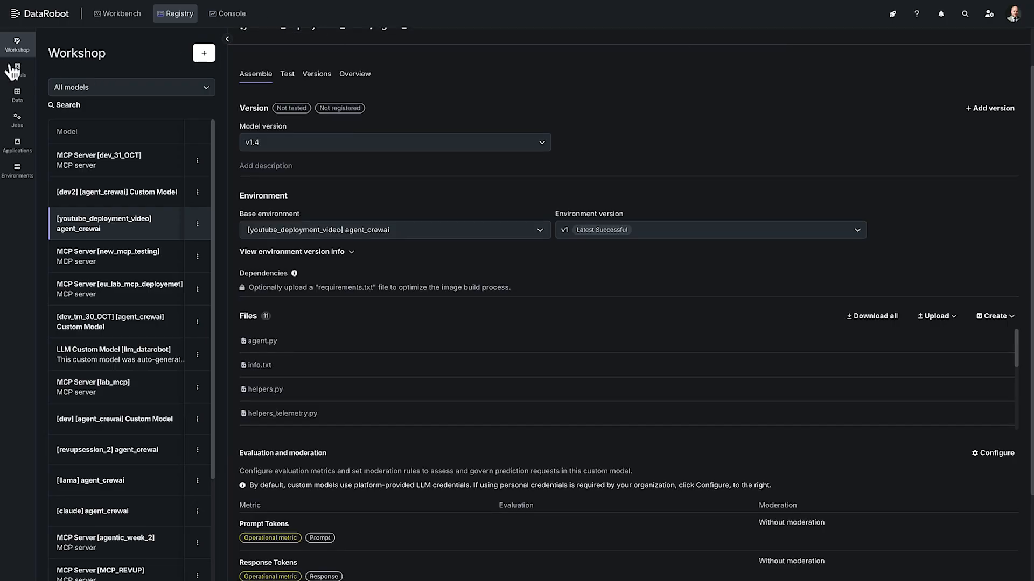
pyautogui.click(17, 44)
pyautogui.click(116, 15)
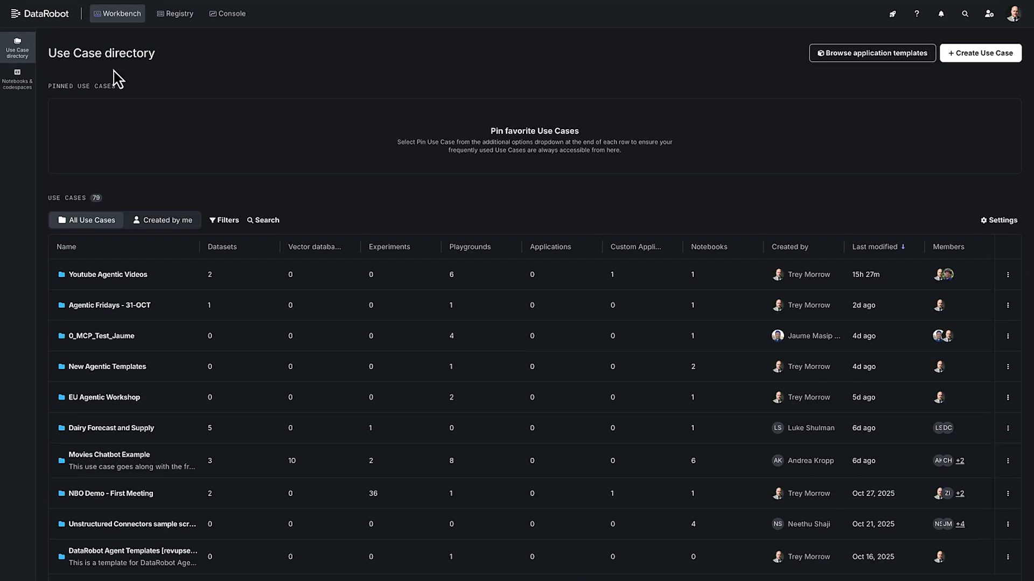
pyautogui.click(73, 273)
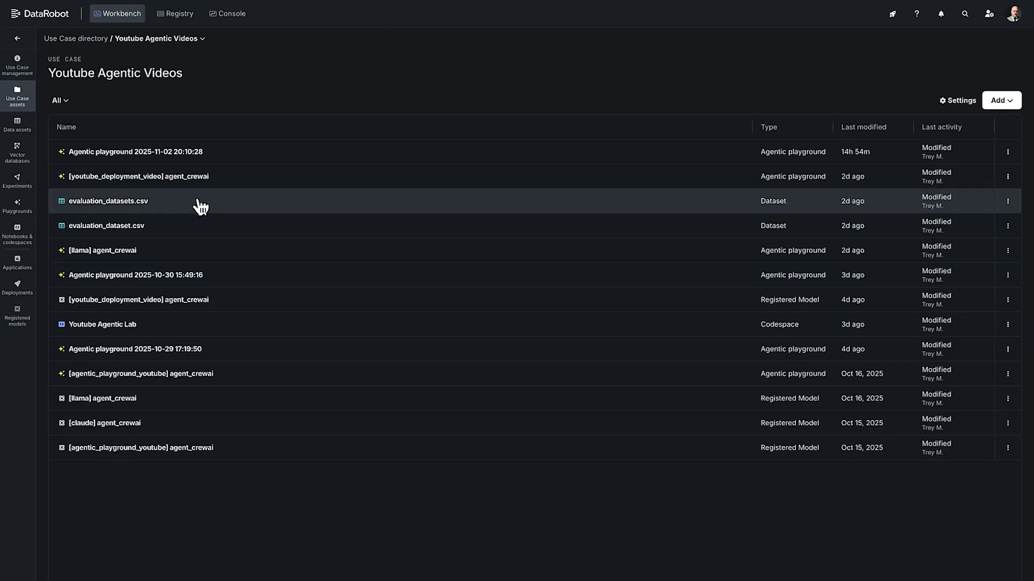
pyautogui.click(168, 152)
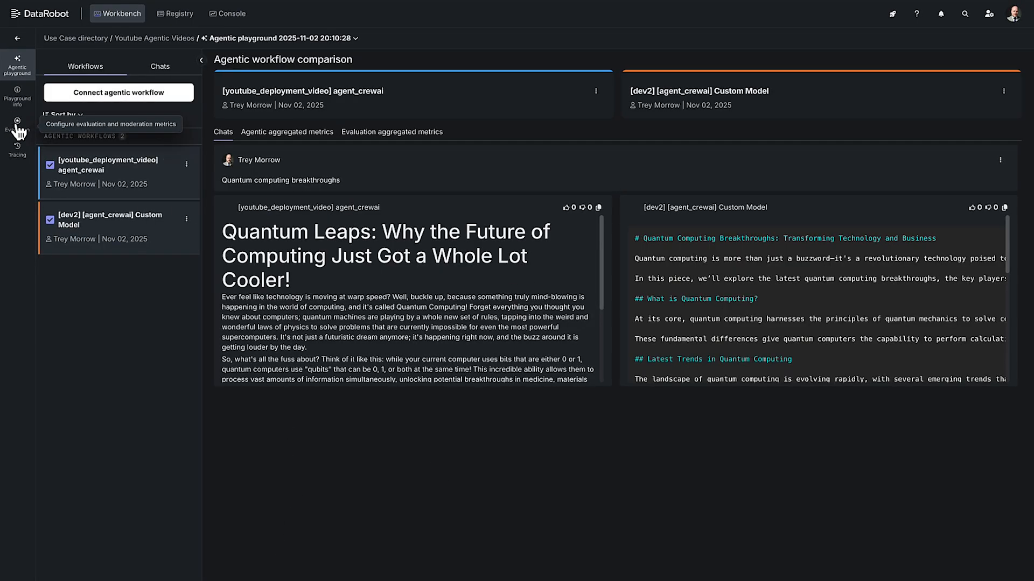
# Examine the agentic workflow metrics and the playground metrics in the playground's evaluation settings
pyautogui.click(18, 127)
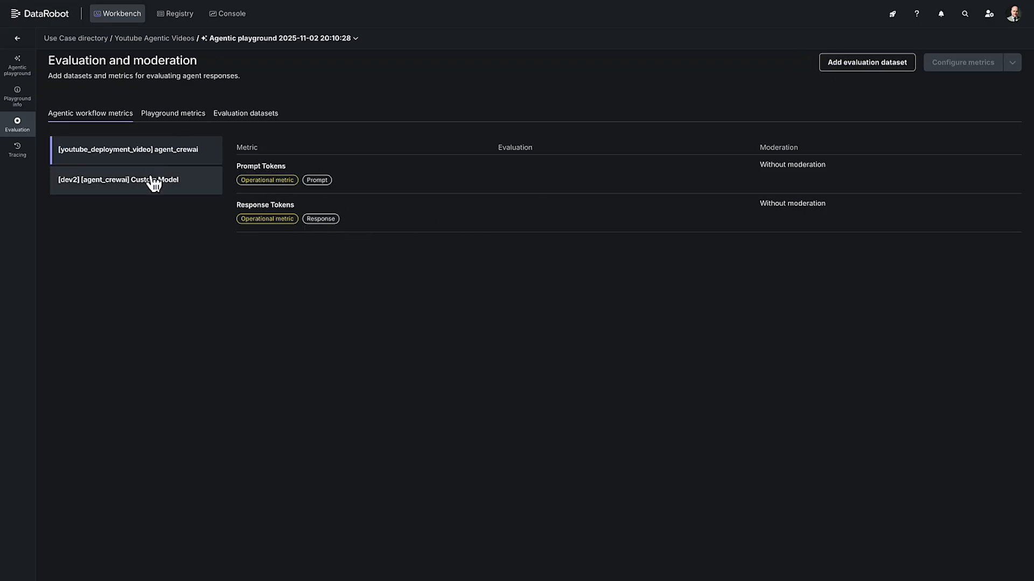
pyautogui.click(168, 120)
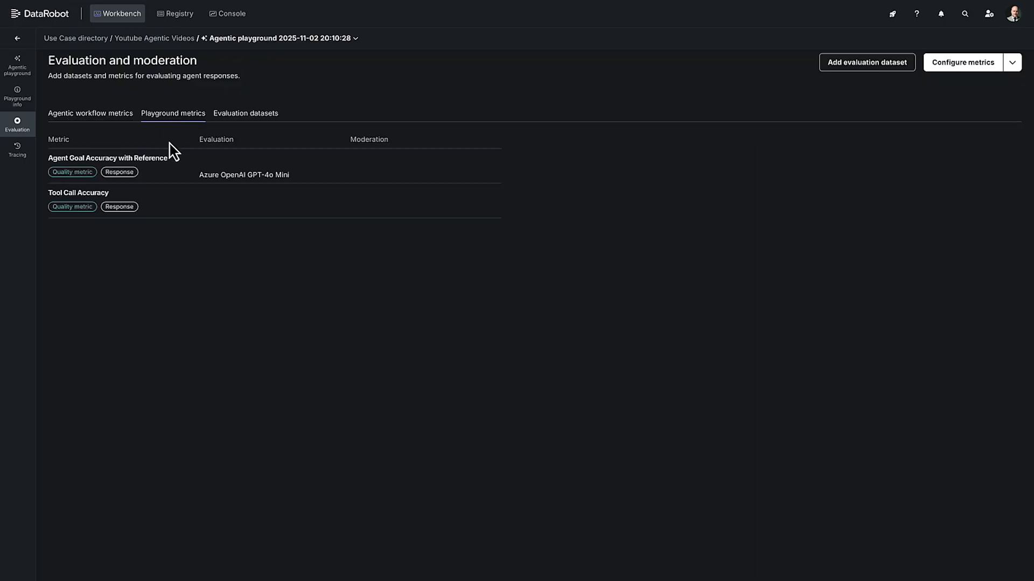
pyautogui.click(100, 115)
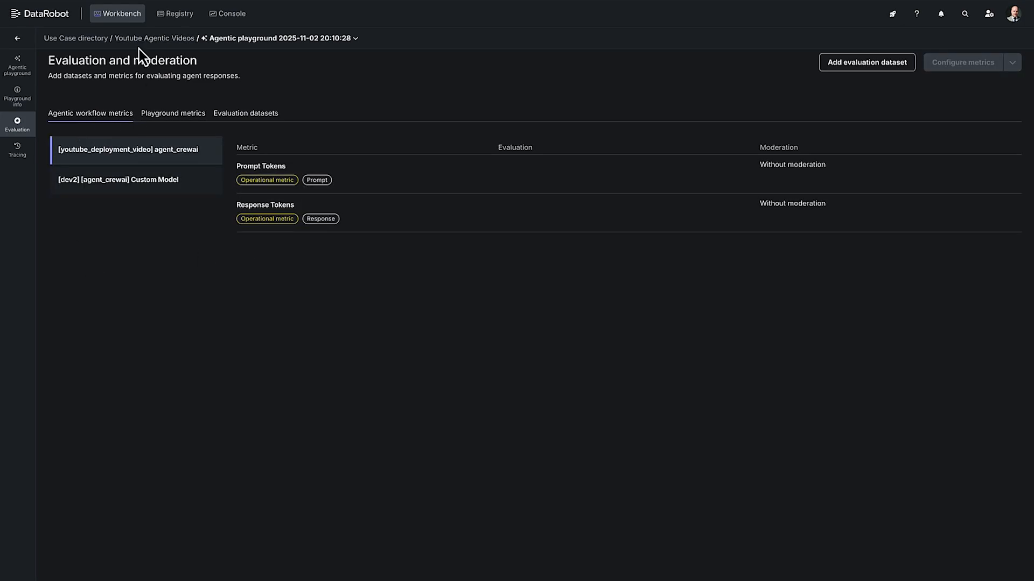
pyautogui.click(285, 40)
pyautogui.click(286, 42)
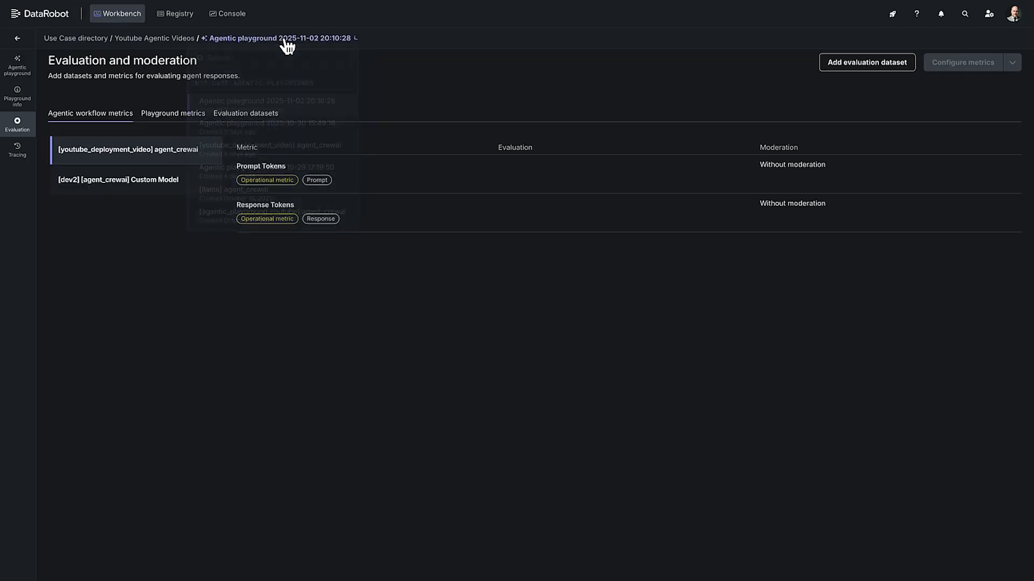
# Set up aggregated metrics for only [youtube_deployment_video] agent_crewai, averaging Agent Goal Accuracy with Reference, Prompt Tokens, Response Tokens and Tool Call Accuracy
pyautogui.click(17, 71)
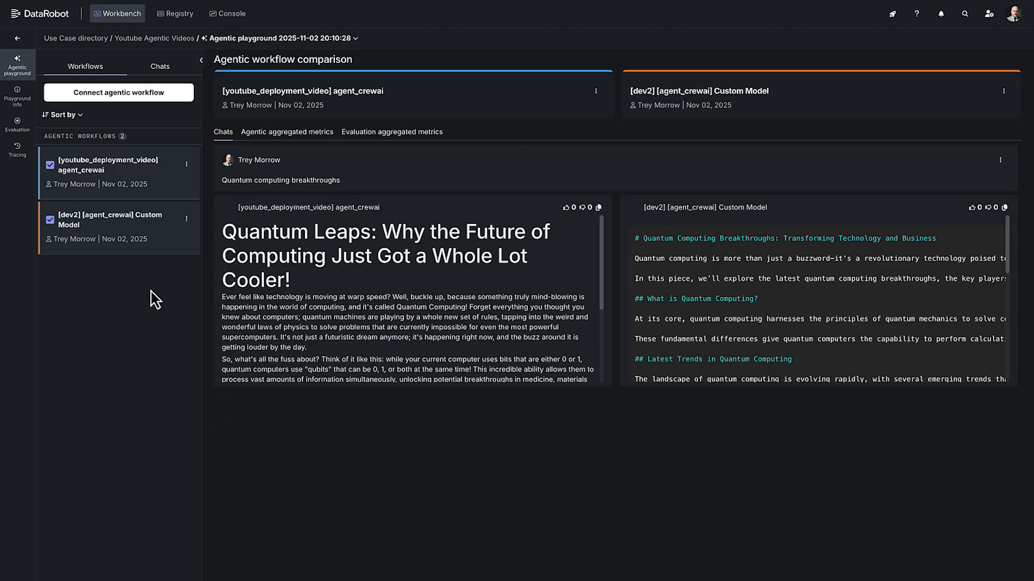
pyautogui.click(50, 221)
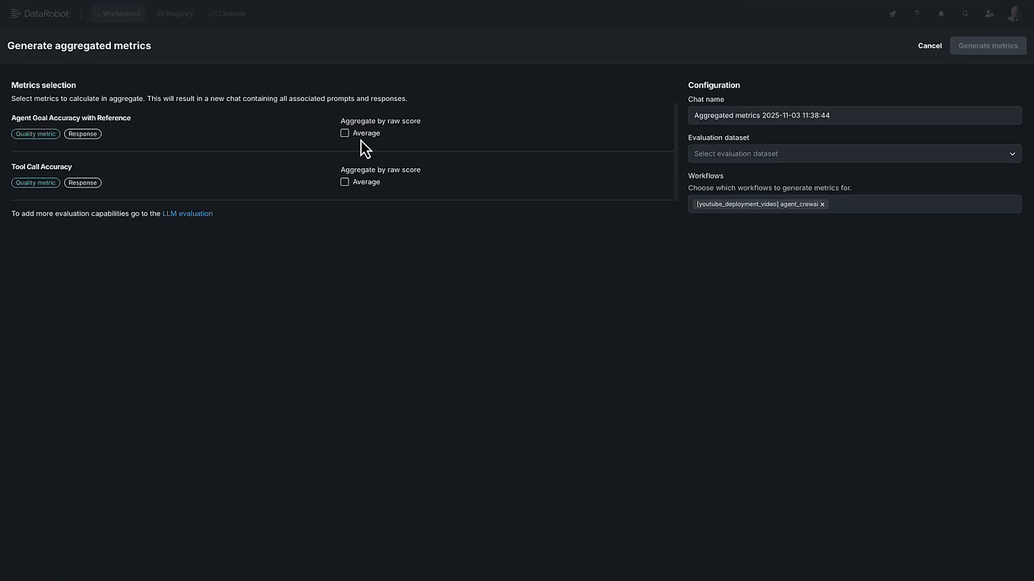
pyautogui.click(351, 134)
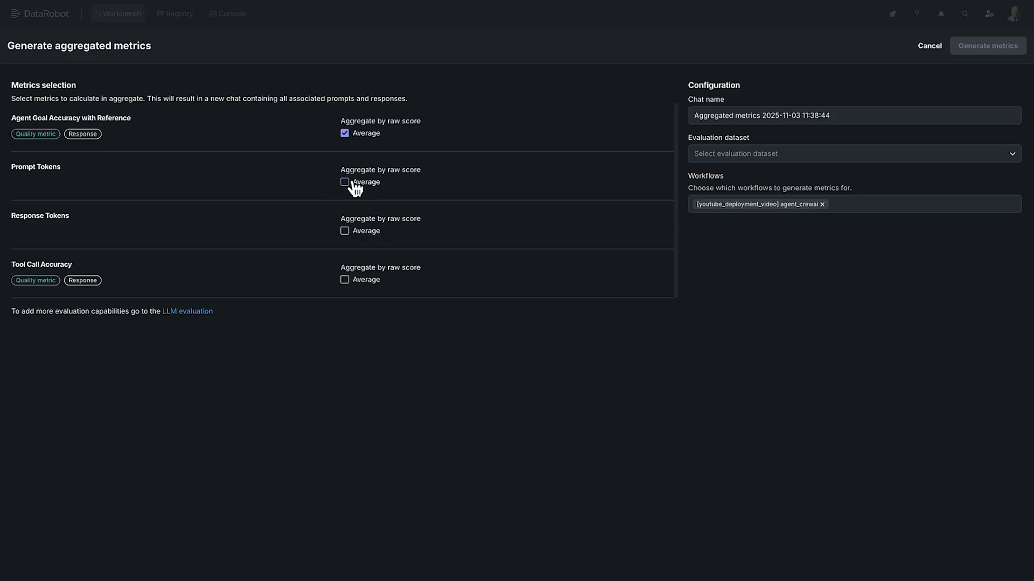
pyautogui.click(345, 281)
pyautogui.doubleClick(345, 231)
pyautogui.click(345, 183)
pyautogui.click(344, 231)
# Choose evaluation_dataset.csv as the evaluation dataset and generate the aggregated metrics
pyautogui.click(735, 155)
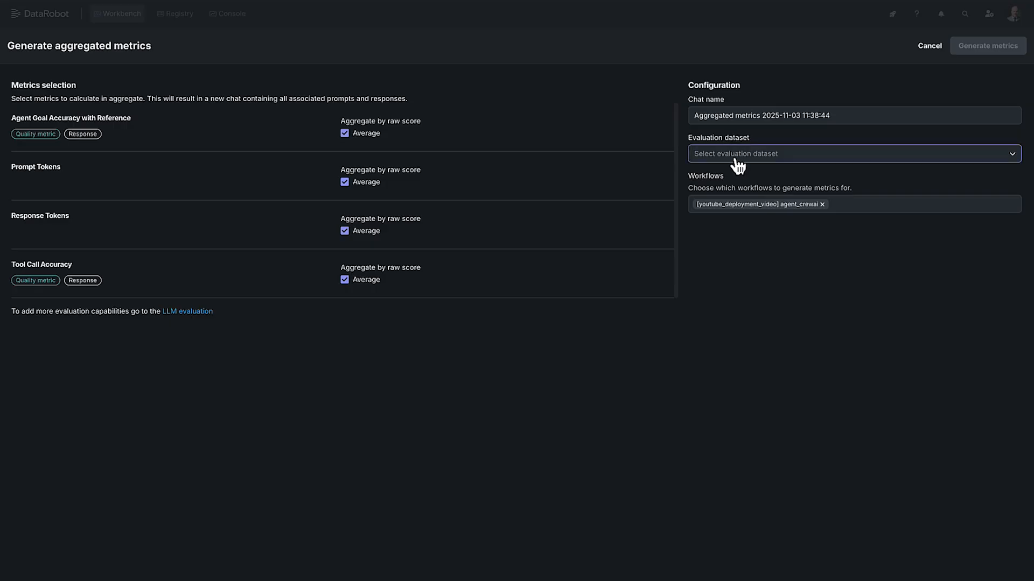
pyautogui.click(760, 179)
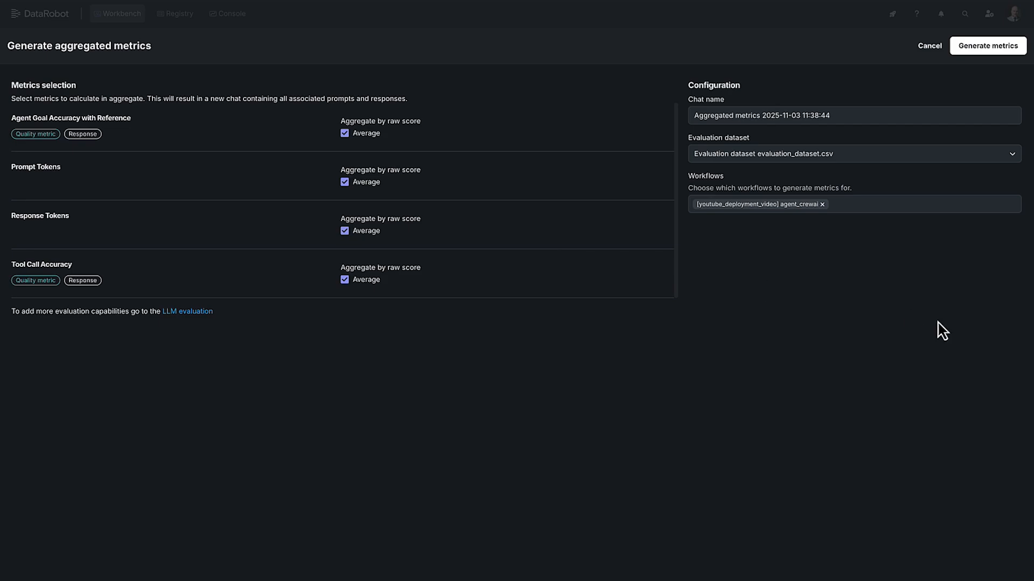
pyautogui.click(994, 49)
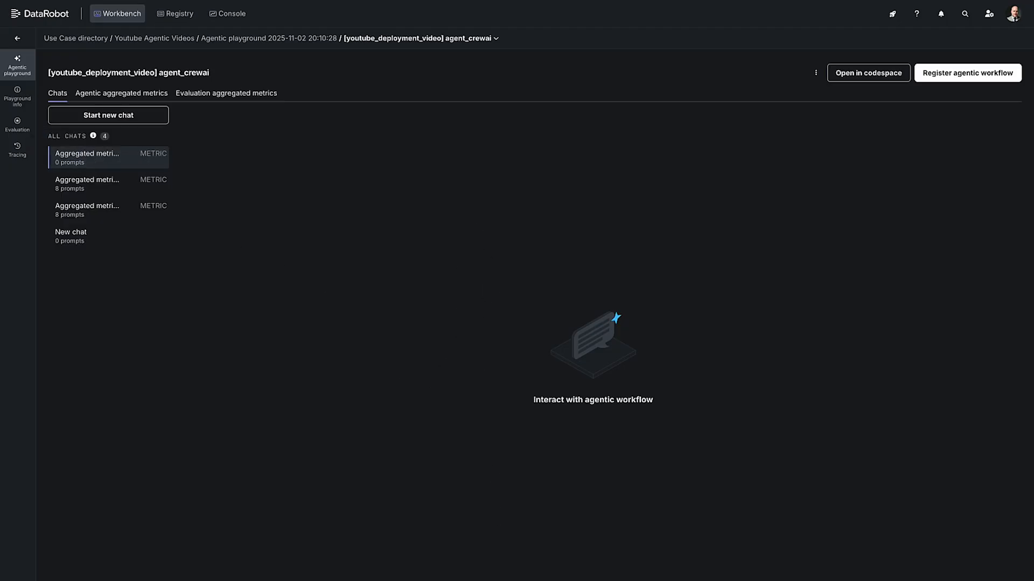
# Examine the agentic metrics and evaluation metrics of the response to the "Quantum computing breakthroughs" prompt
pyautogui.click(432, 39)
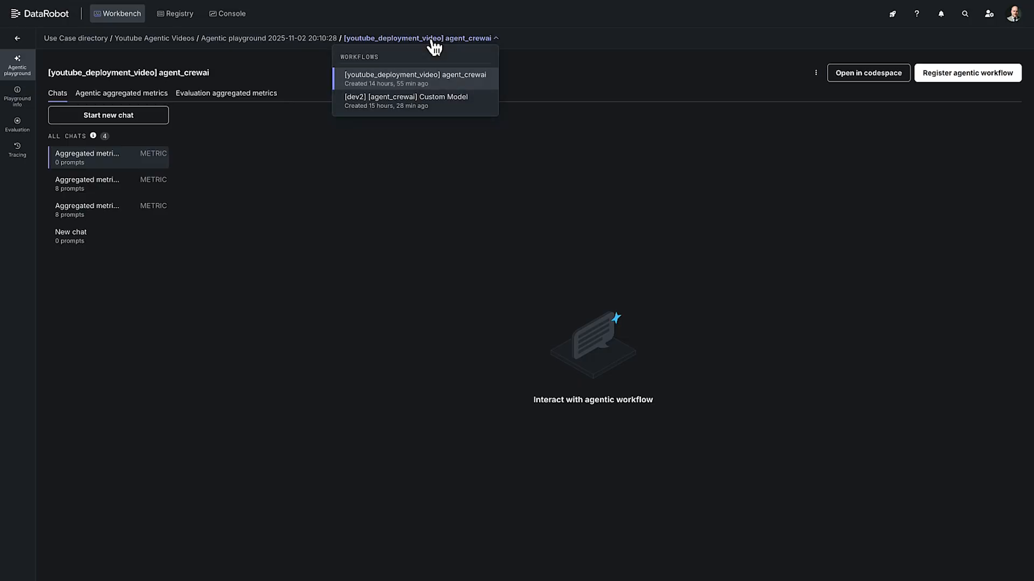
pyautogui.click(433, 43)
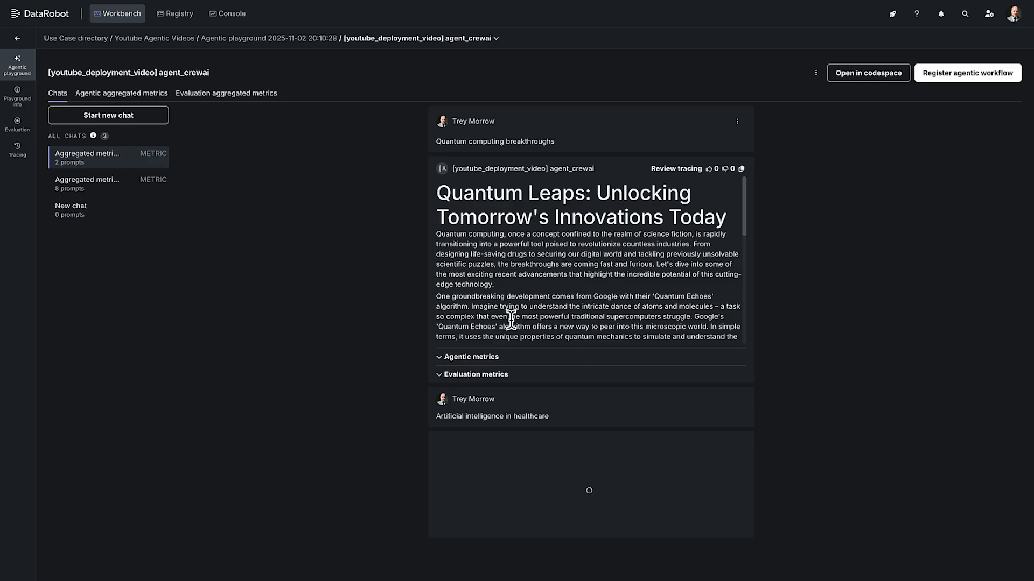
pyautogui.click(441, 361)
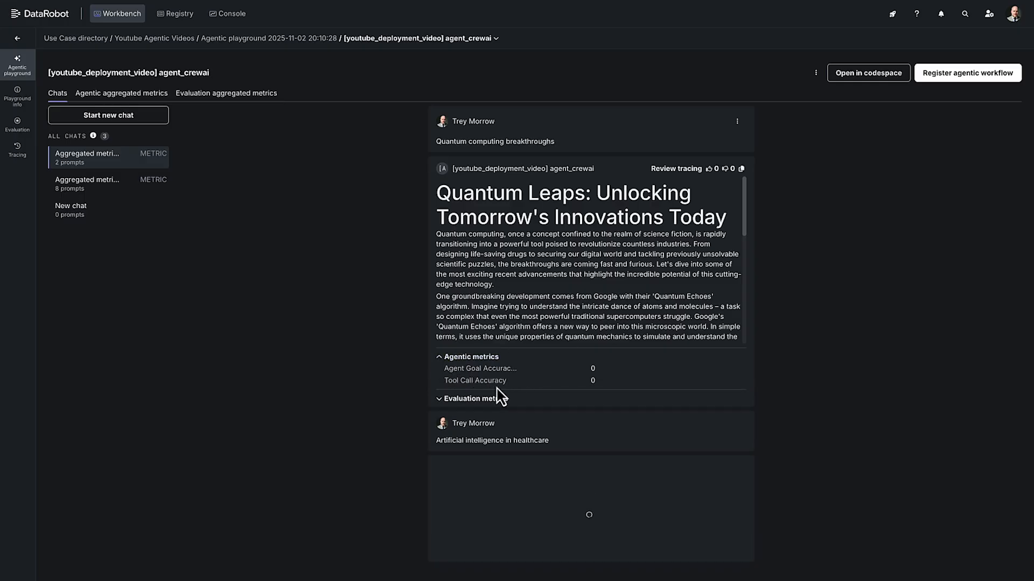
pyautogui.click(468, 402)
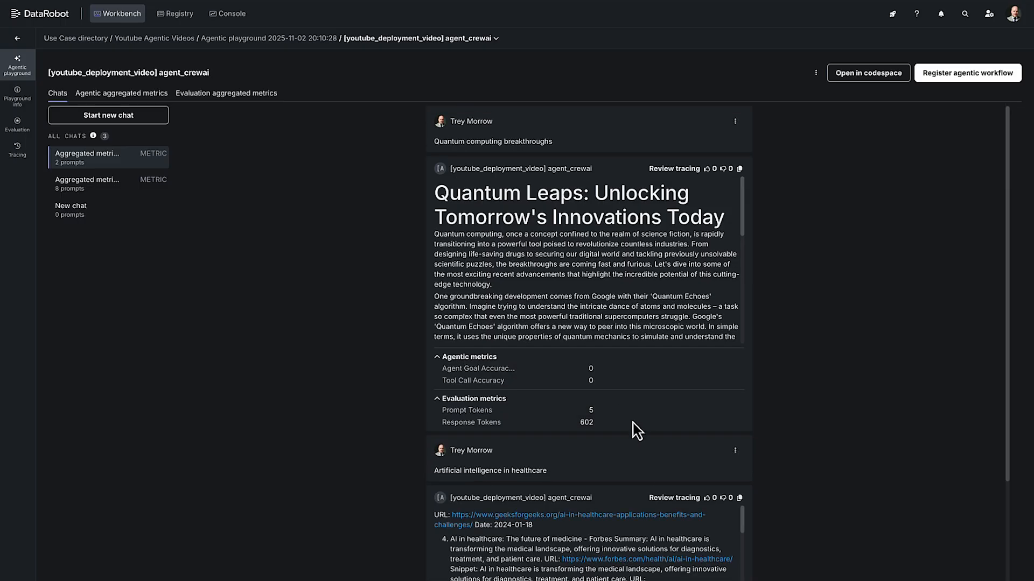
pyautogui.moveTo(580, 434)
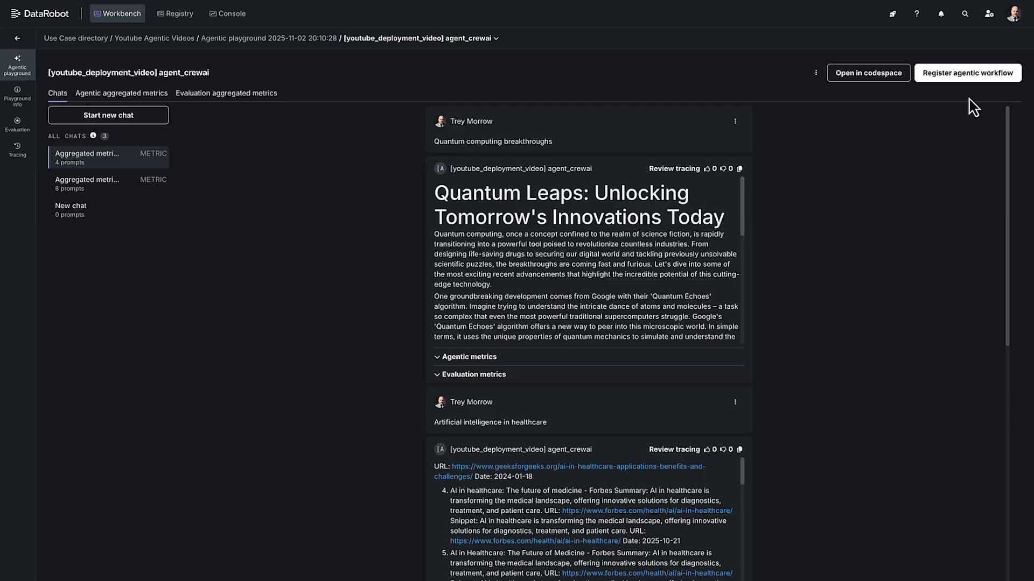
# Take the evaluated agentic workflow to registration and review its version, files and configured metrics in the Registry workshop
pyautogui.click(969, 77)
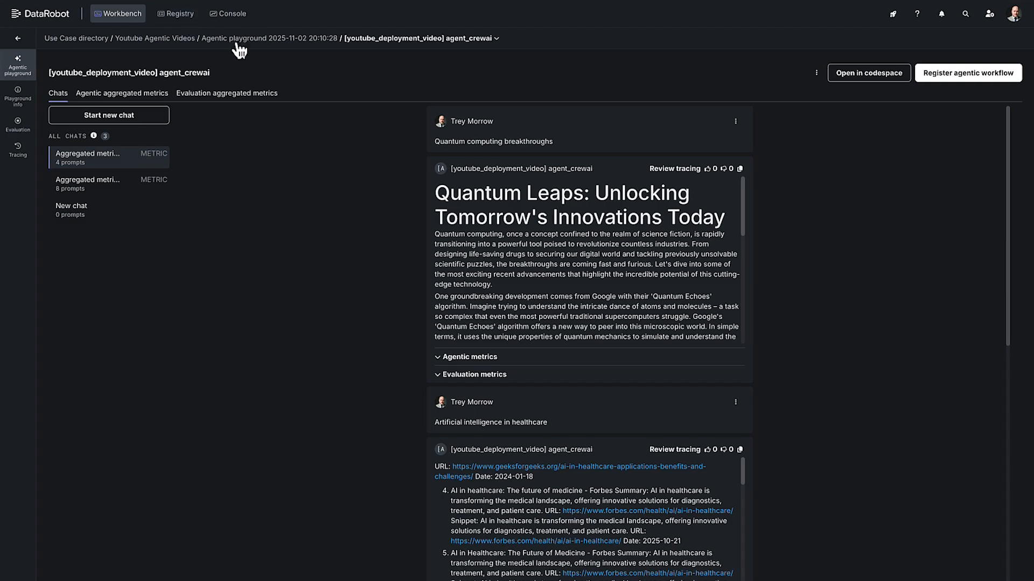
pyautogui.click(967, 77)
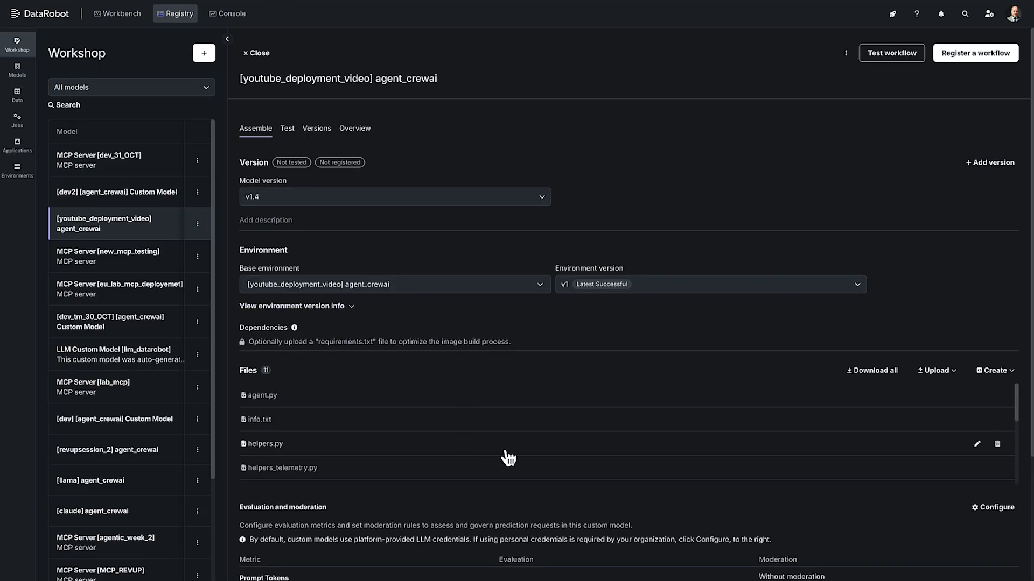
pyautogui.scroll(-1, 545, 498)
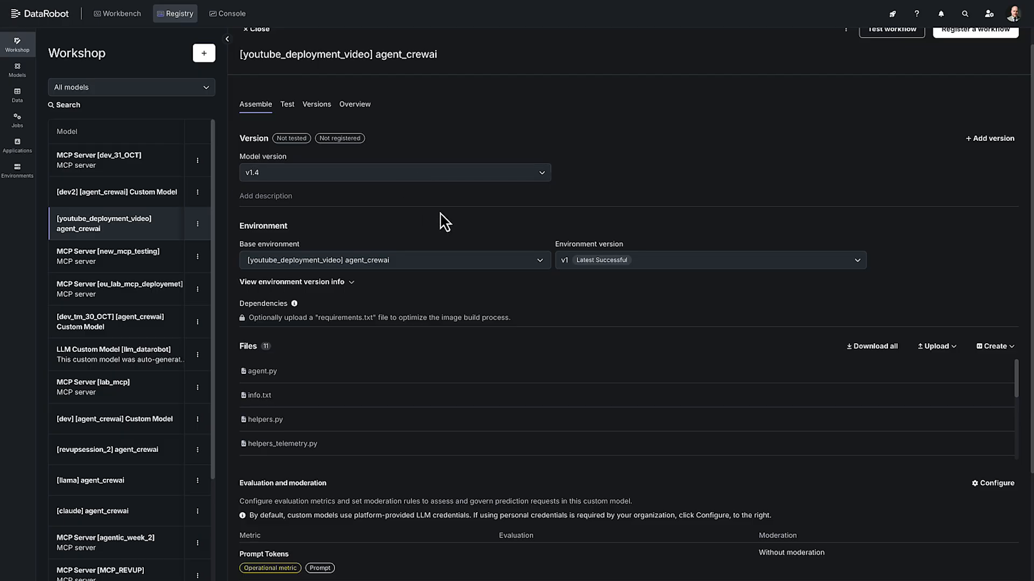
# Review the options for creating a new model version of the workflow and cancel without creating one
pyautogui.rightClick(303, 177)
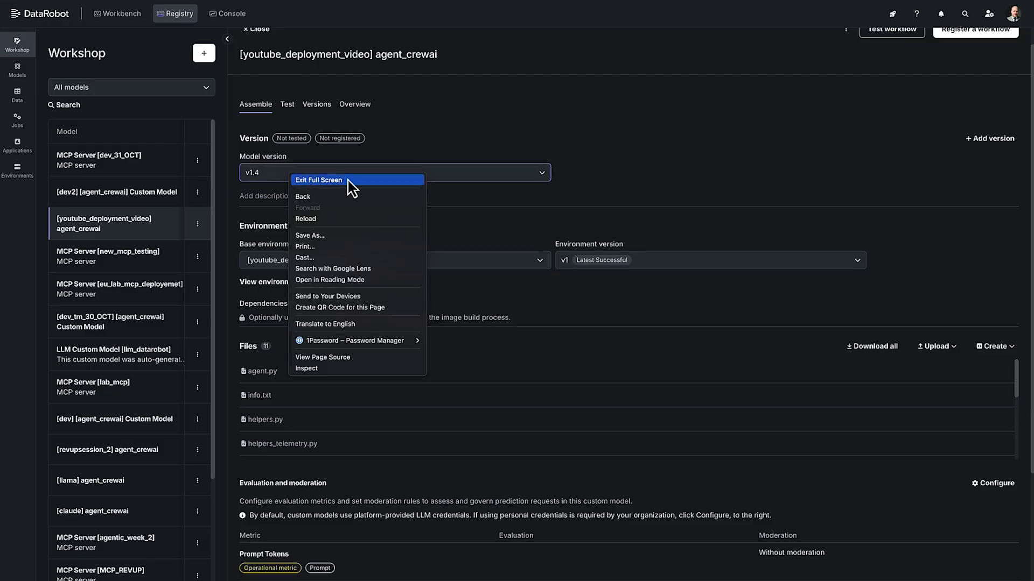
pyautogui.click(508, 189)
pyautogui.click(515, 178)
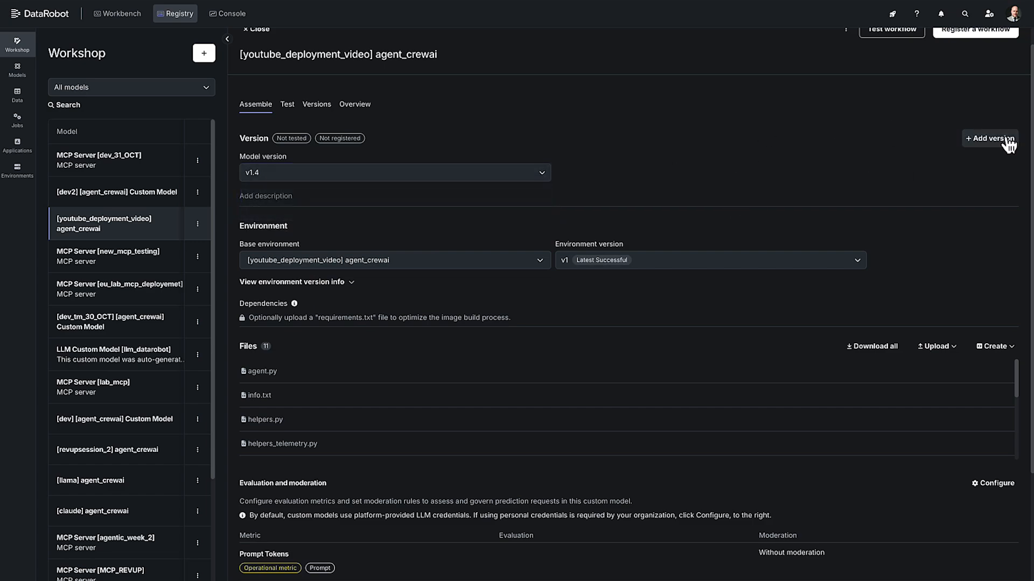
pyautogui.click(989, 138)
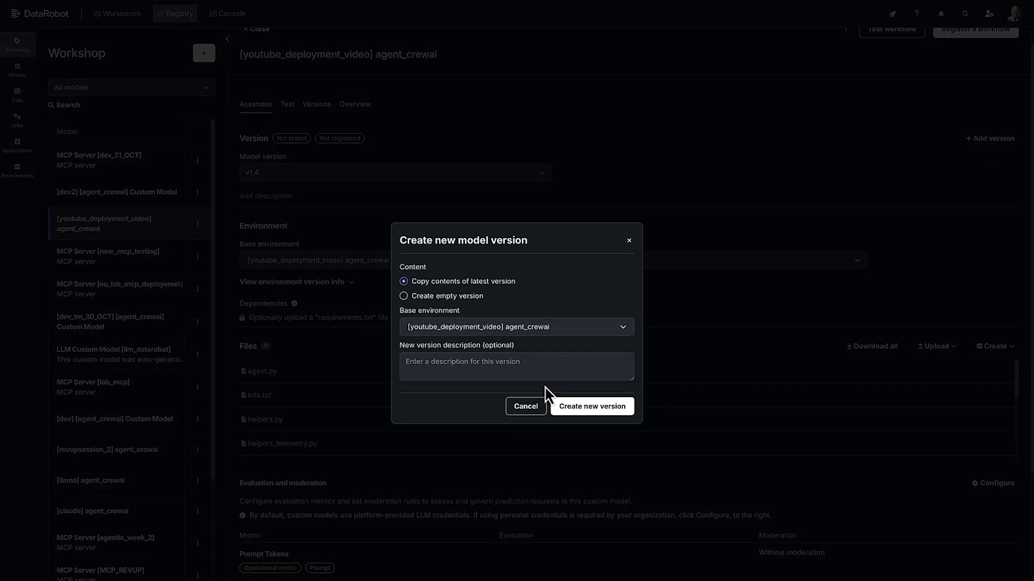
pyautogui.click(534, 413)
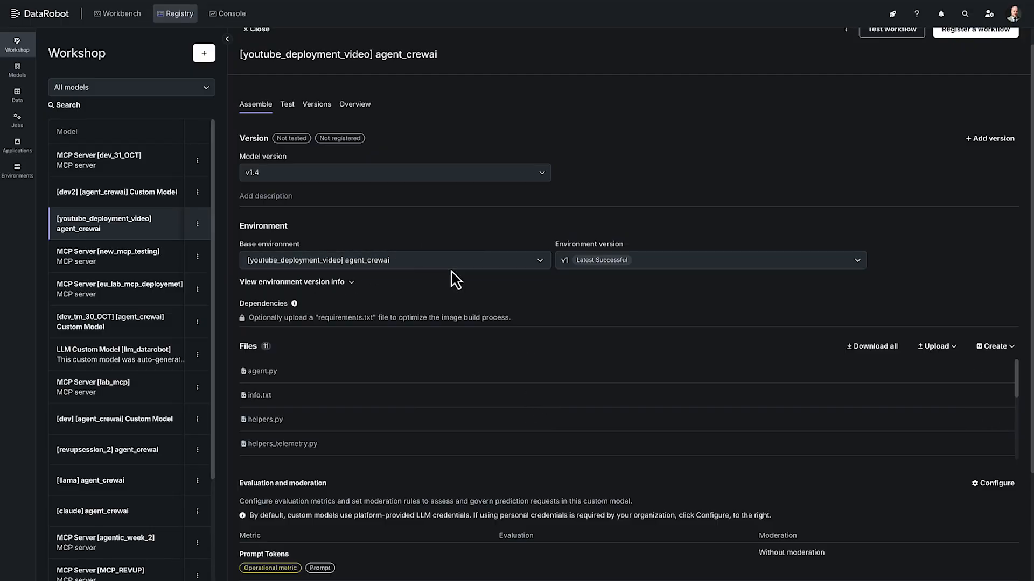
# Review the available base environments and environment versions, keeping the current selections
pyautogui.click(374, 264)
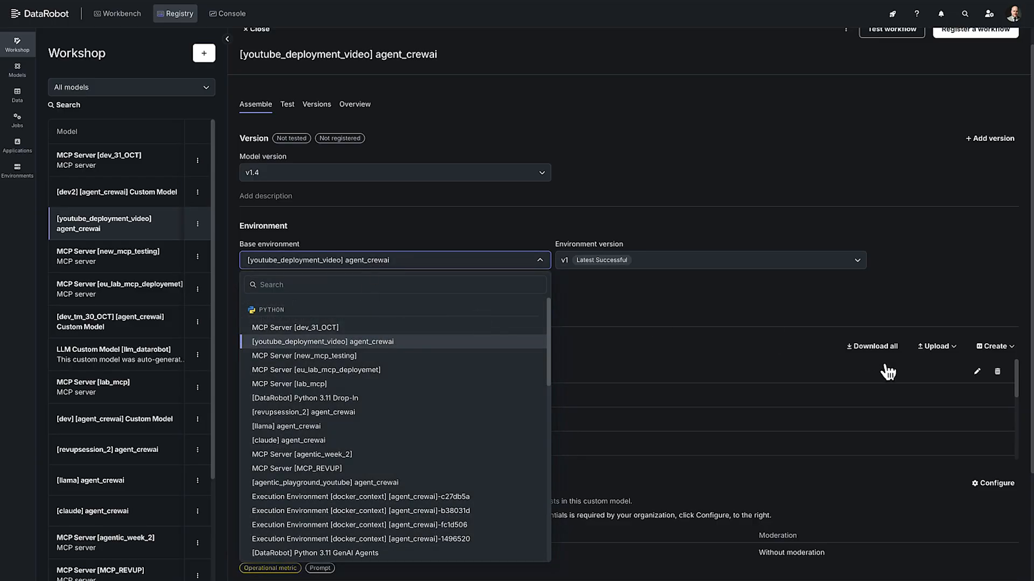
pyautogui.click(765, 315)
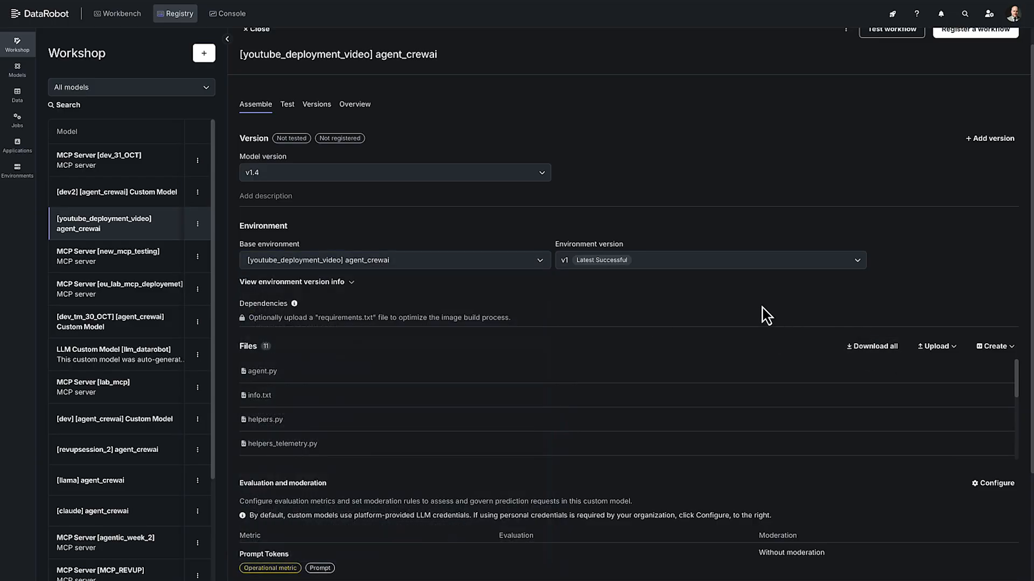
pyautogui.click(602, 270)
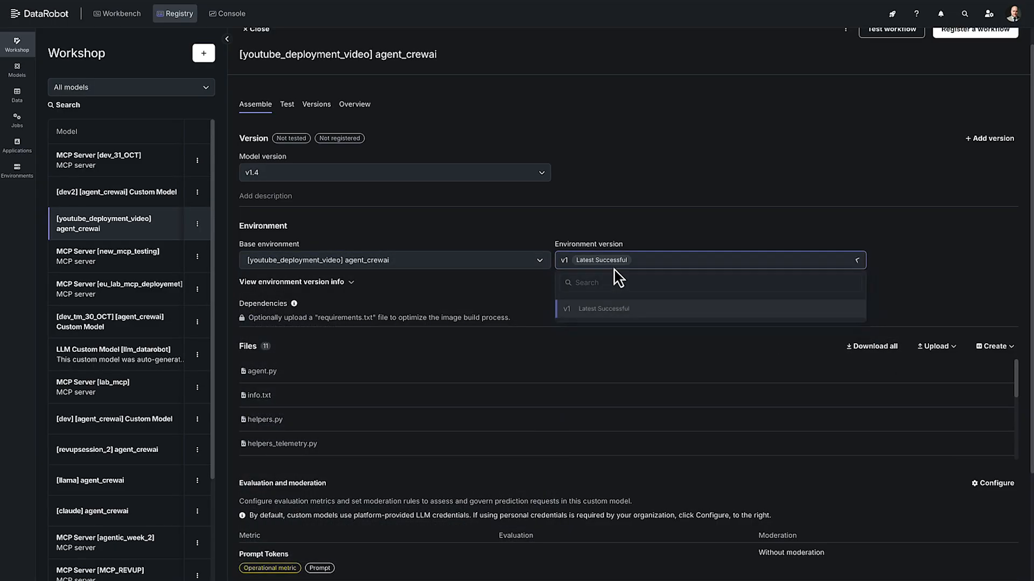
pyautogui.click(918, 279)
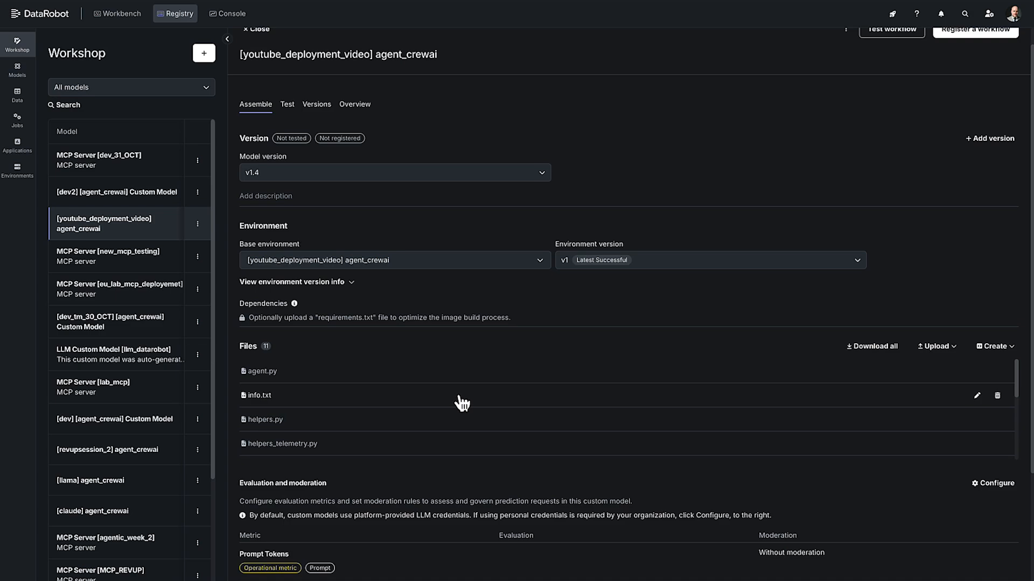
# Examine the workflow's files, evaluation and moderation metrics, runtime parameters, column filtering and resources
pyautogui.scroll(-2, 689, 334)
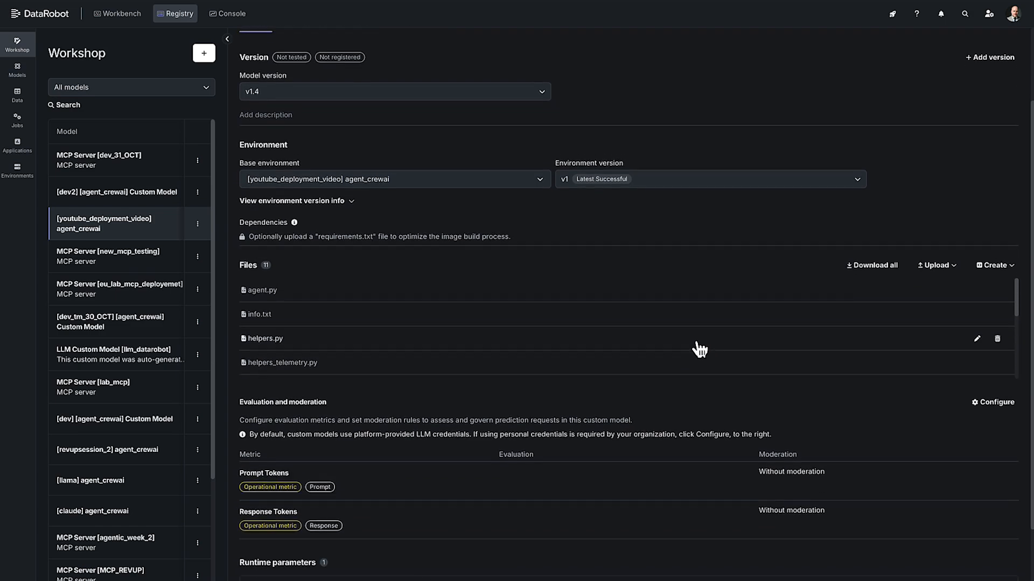
pyautogui.scroll(-1, 698, 349)
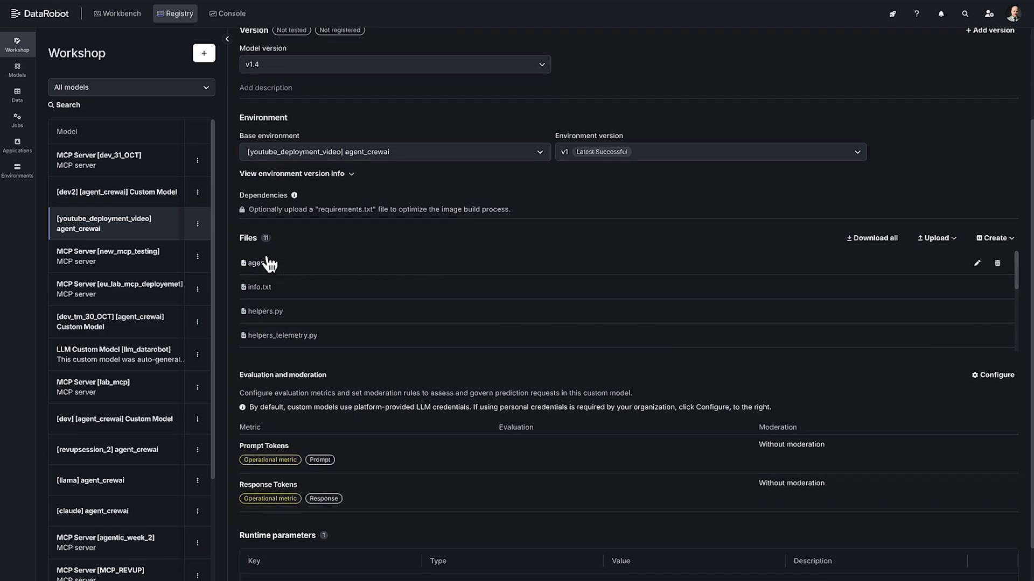
pyautogui.scroll(-4, 307, 299)
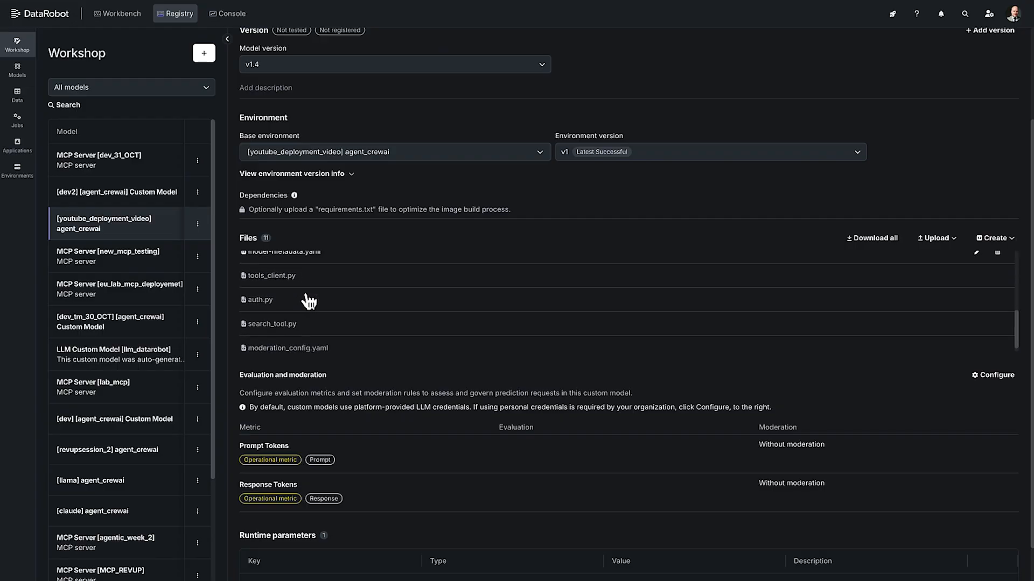
pyautogui.scroll(-1, 308, 301)
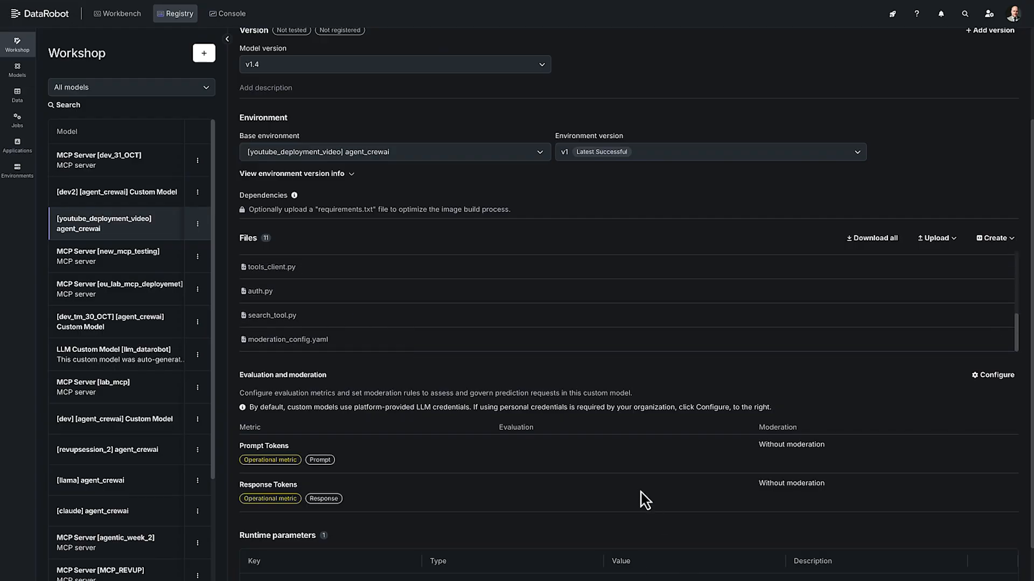
pyautogui.scroll(-1, 323, 438)
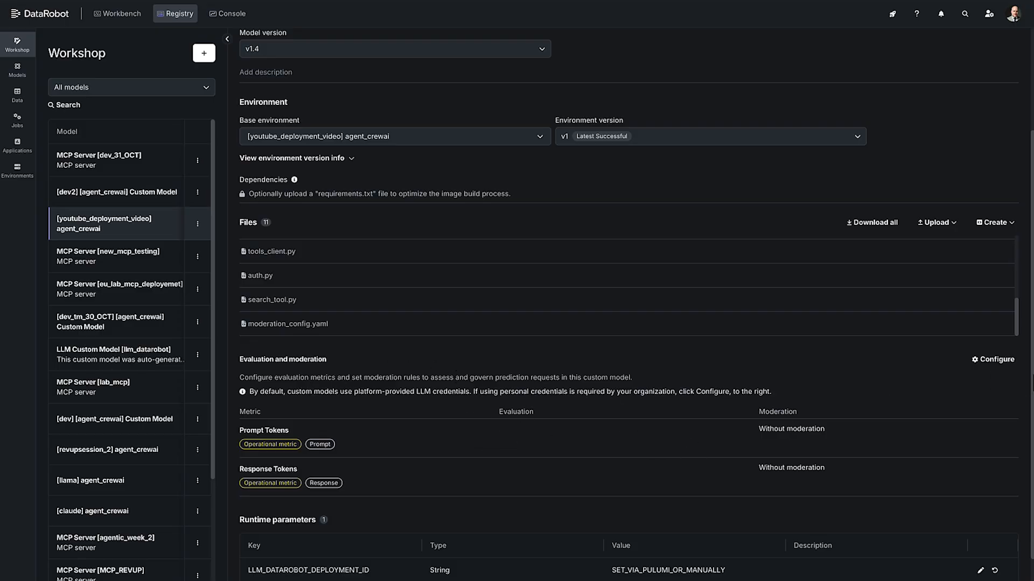
pyautogui.scroll(-3, 646, 478)
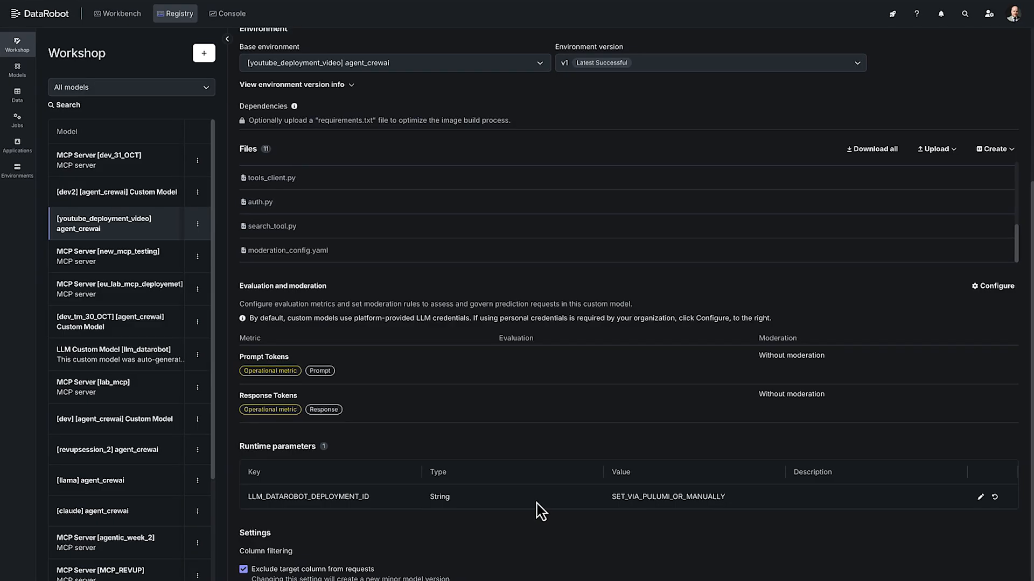
pyautogui.scroll(-1, 549, 549)
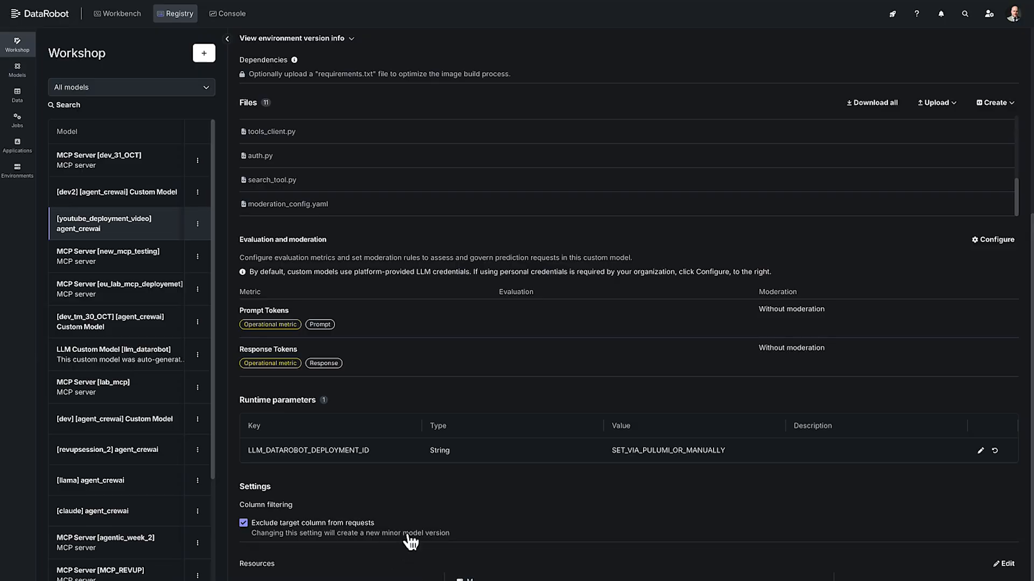
pyautogui.scroll(-1, 558, 522)
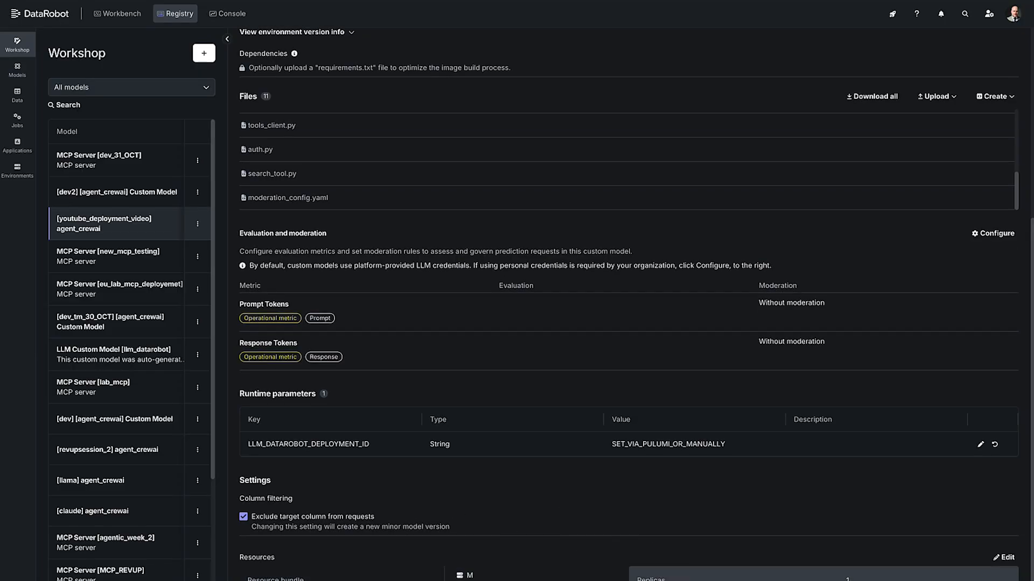
# Review the bundle sizes, replicas and network access in the workflow's resource settings and cancel without saving
pyautogui.click(1003, 557)
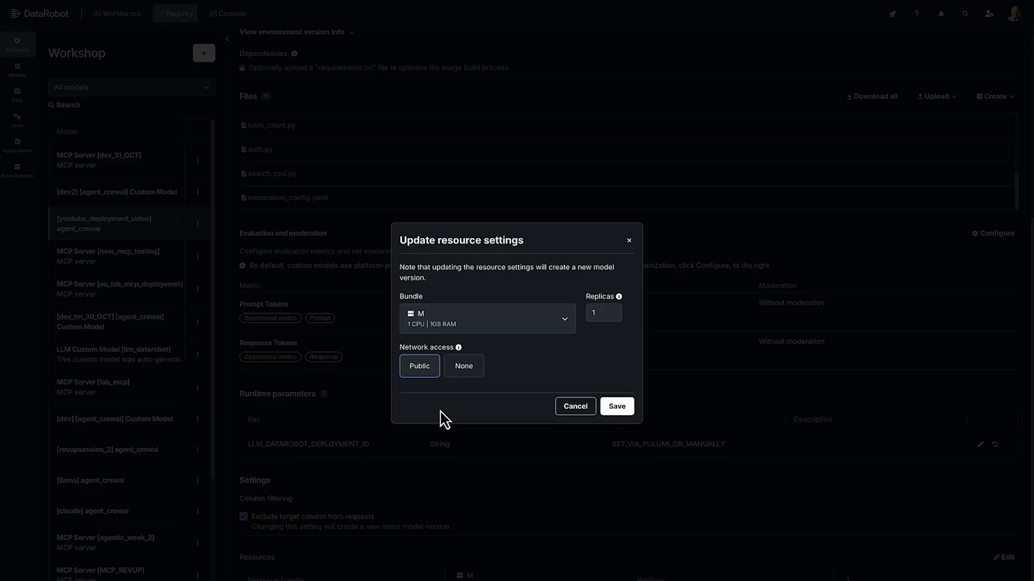
pyautogui.click(469, 327)
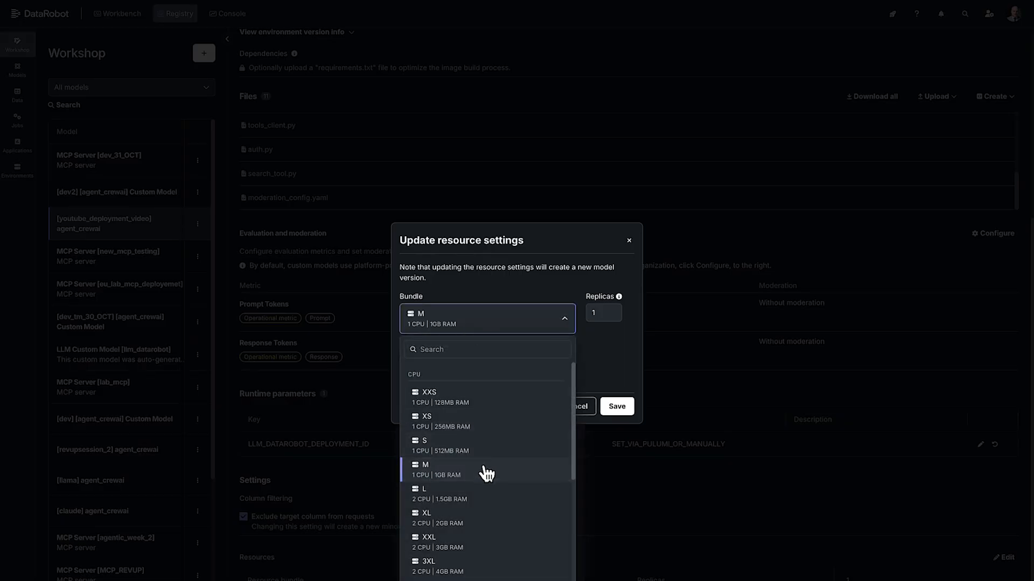
pyautogui.click(623, 350)
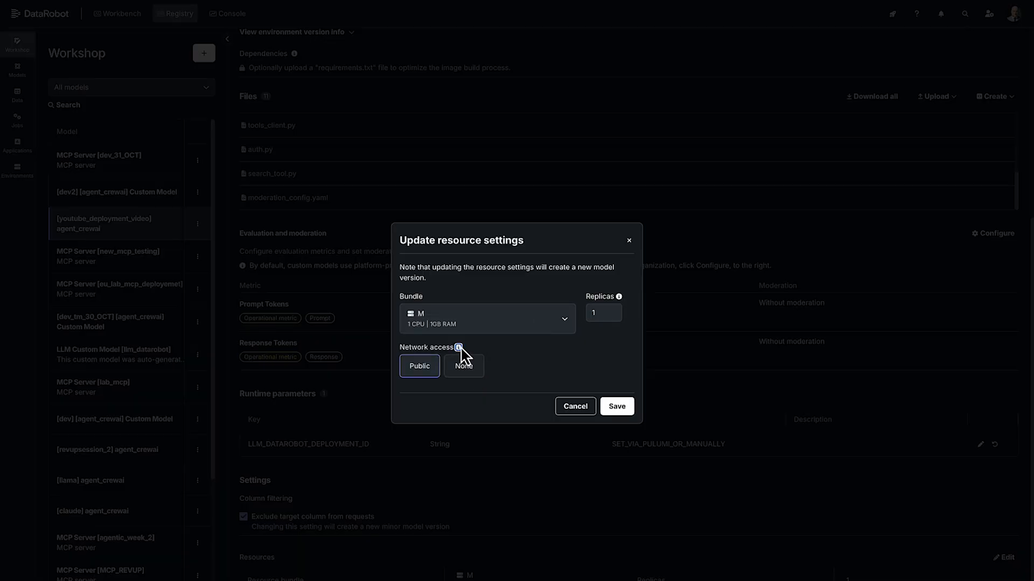
pyautogui.moveTo(458, 347)
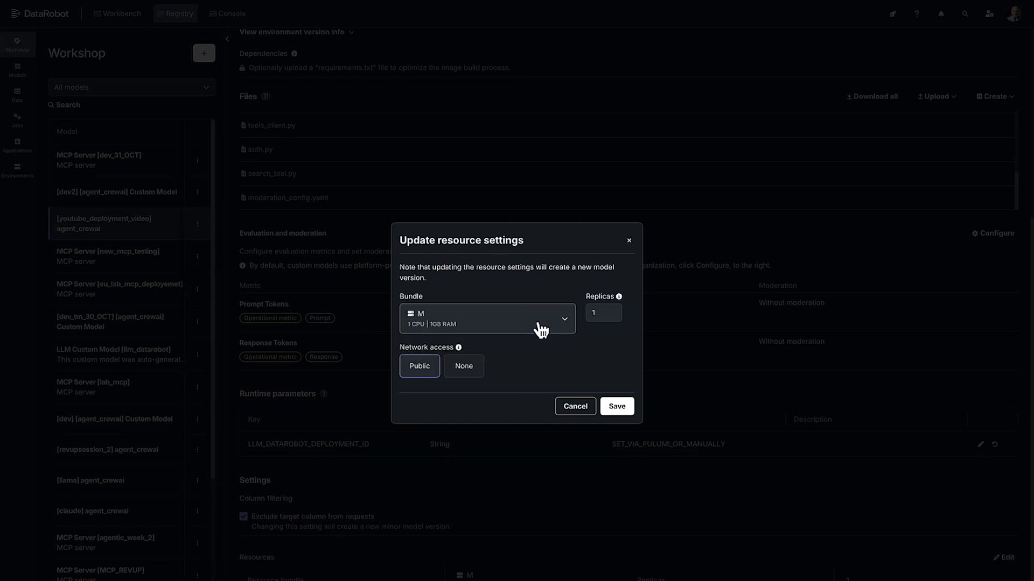
pyautogui.click(540, 330)
pyautogui.click(539, 329)
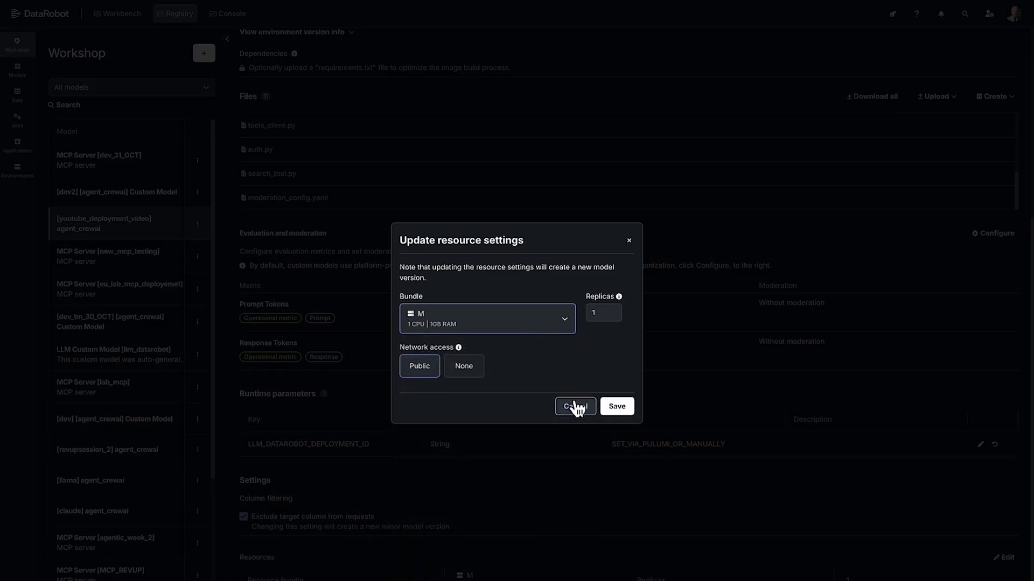
pyautogui.click(564, 409)
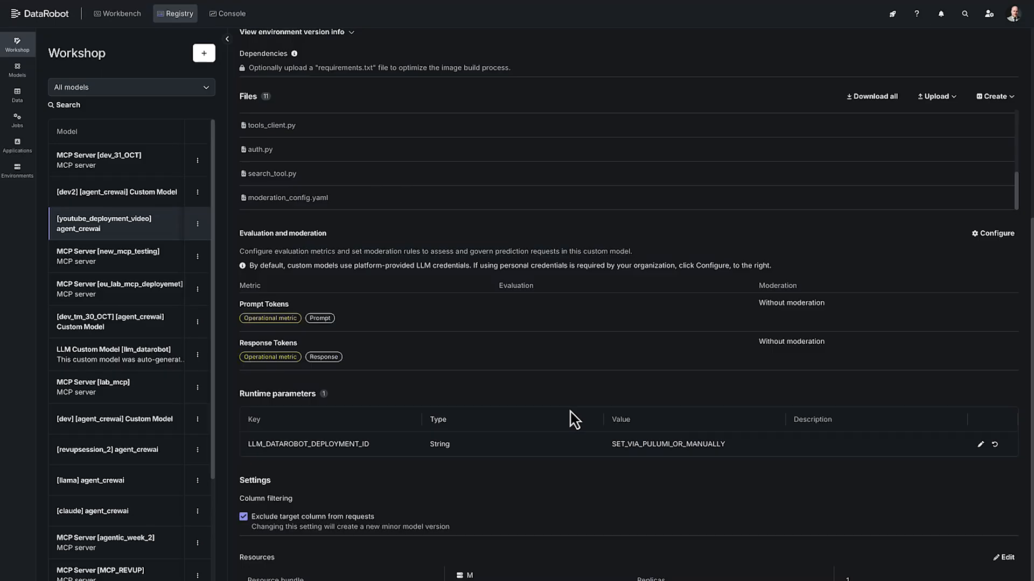
# Show the workflow's test history and expand the results of the agent_crewai v1.3 test
pyautogui.scroll(5, 614, 205)
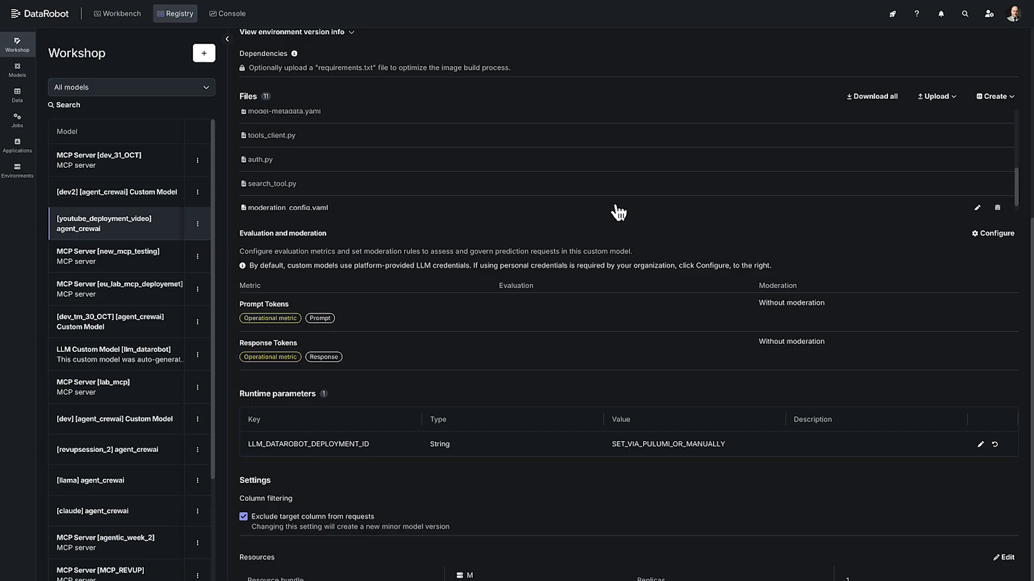
pyautogui.scroll(2, 662, 87)
pyautogui.scroll(2, 662, 86)
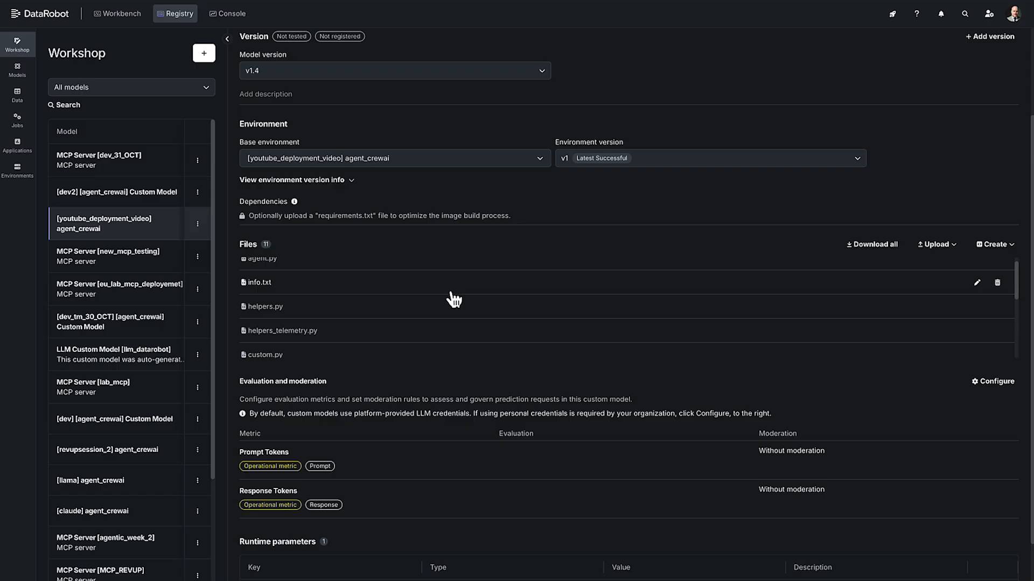
pyautogui.scroll(3, 506, 183)
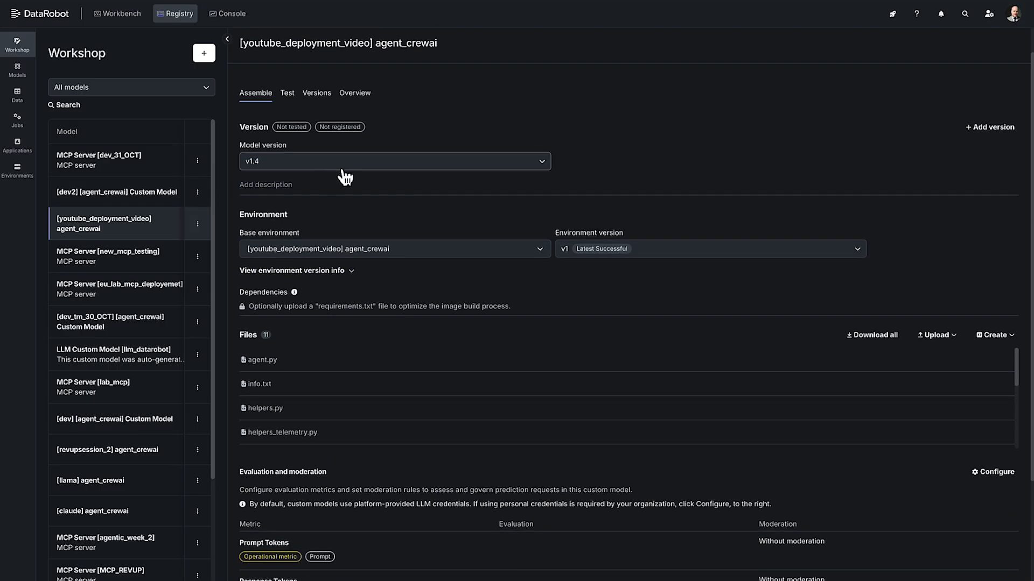
pyautogui.click(288, 95)
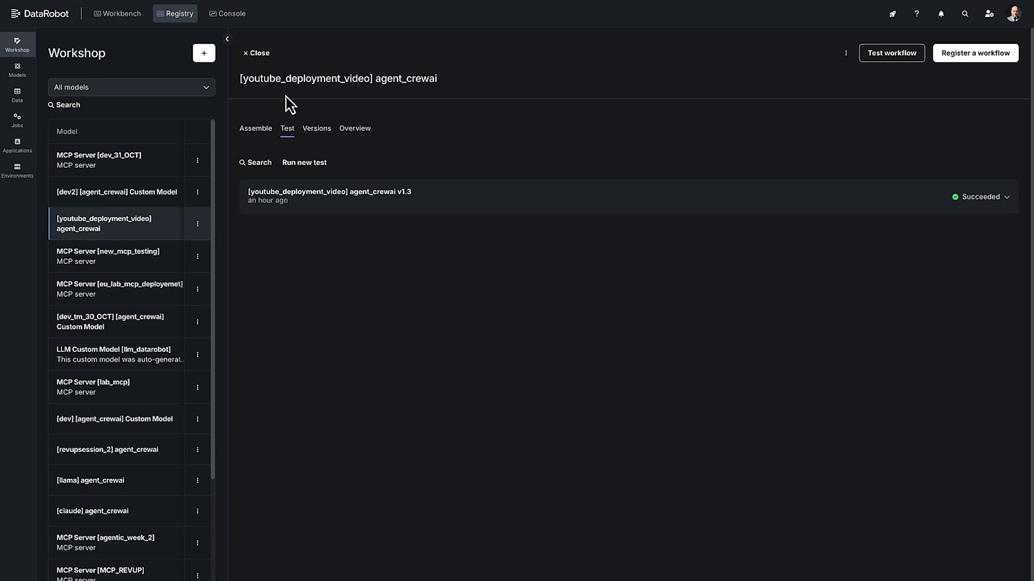
pyautogui.click(296, 196)
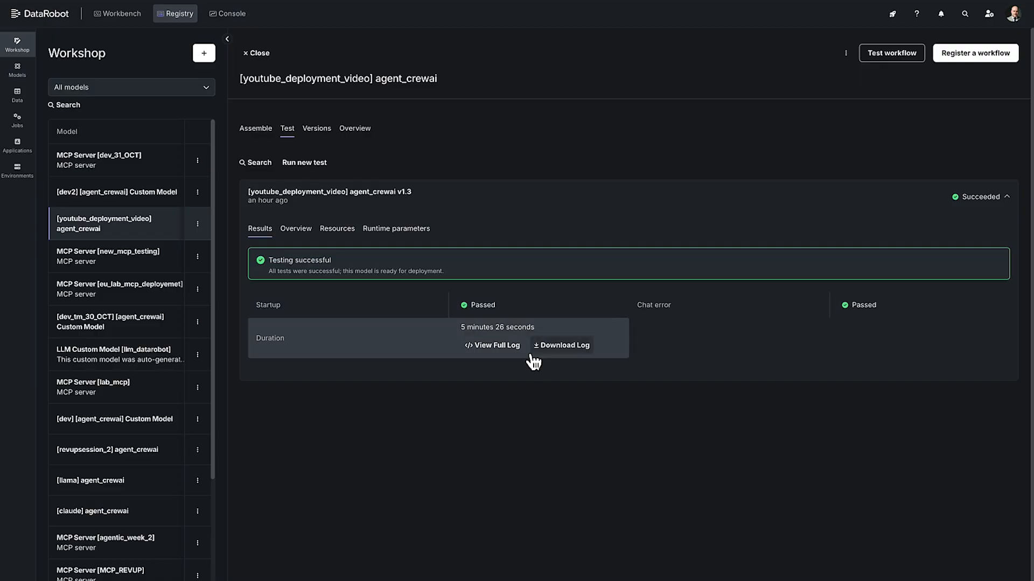
# Read through the full console log of the v1.3 test and close it
pyautogui.click(483, 347)
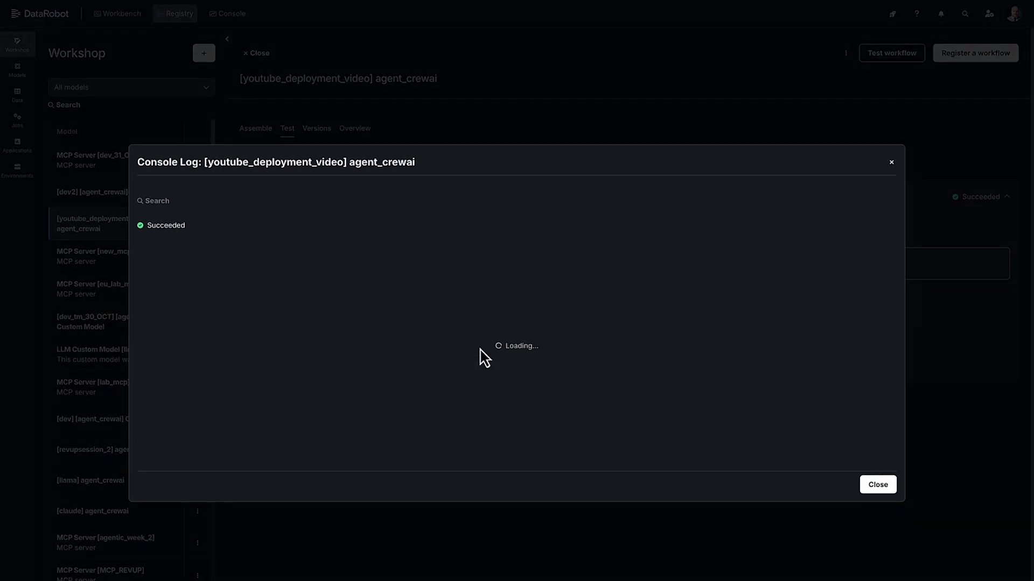
pyautogui.scroll(-5, 479, 347)
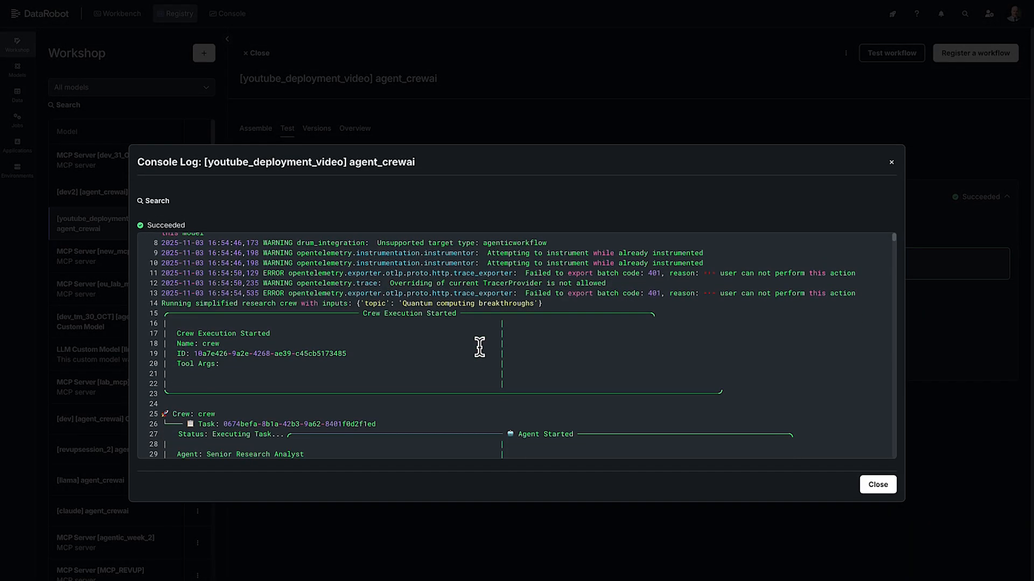
pyautogui.scroll(-20, 480, 347)
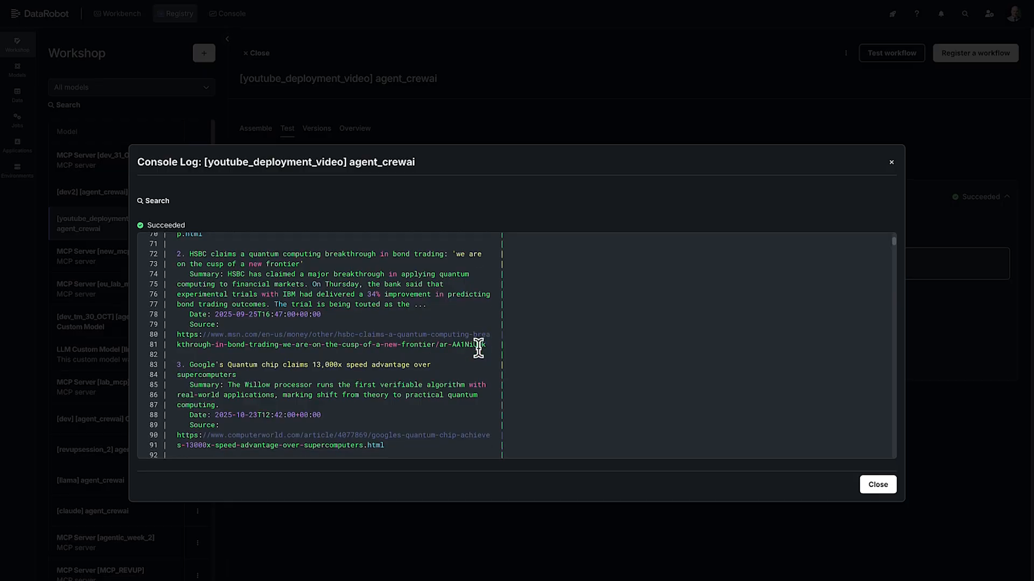
pyautogui.scroll(-8, 477, 349)
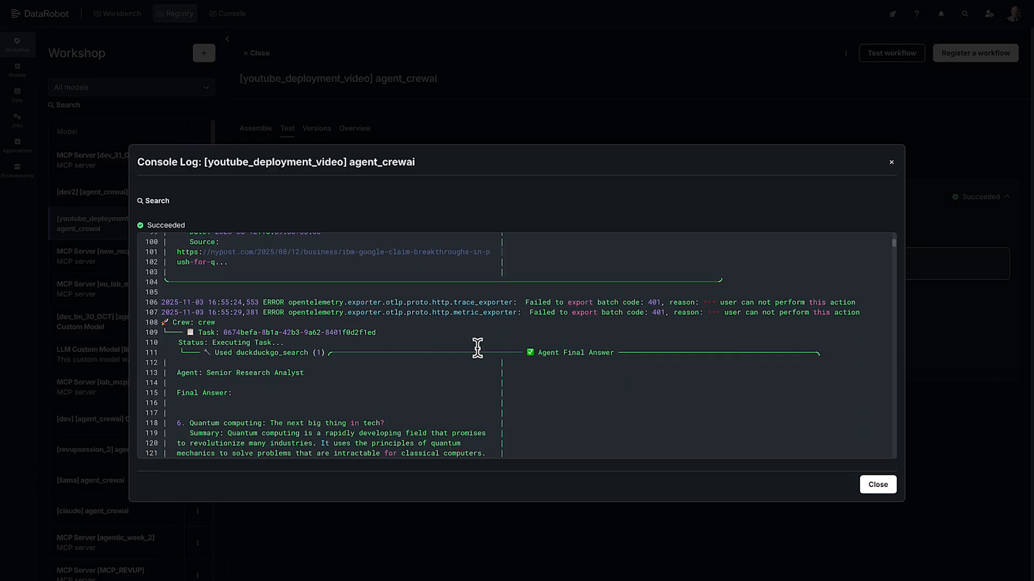
pyautogui.scroll(2, 477, 317)
pyautogui.scroll(-5, 851, 393)
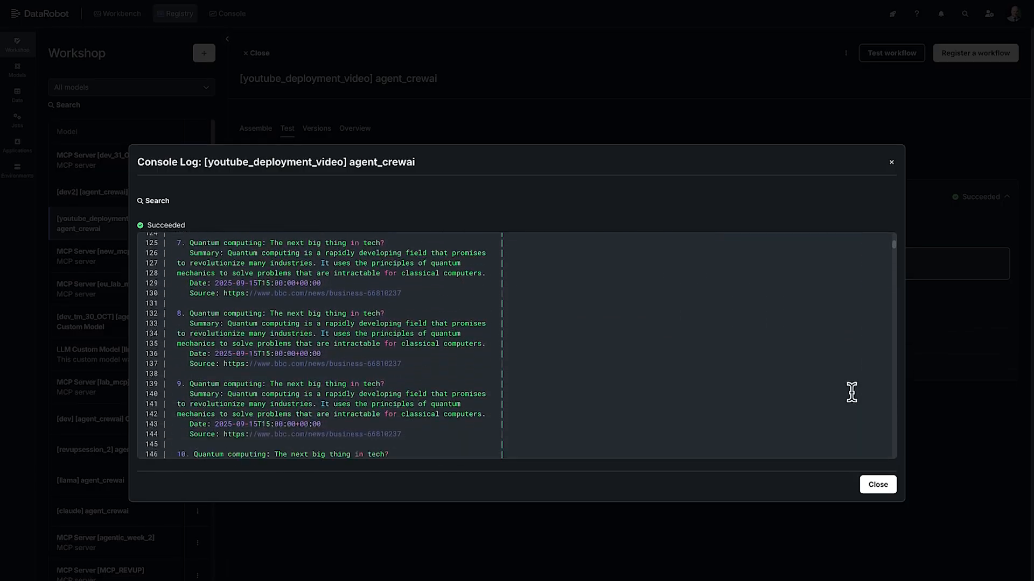
pyautogui.click(878, 484)
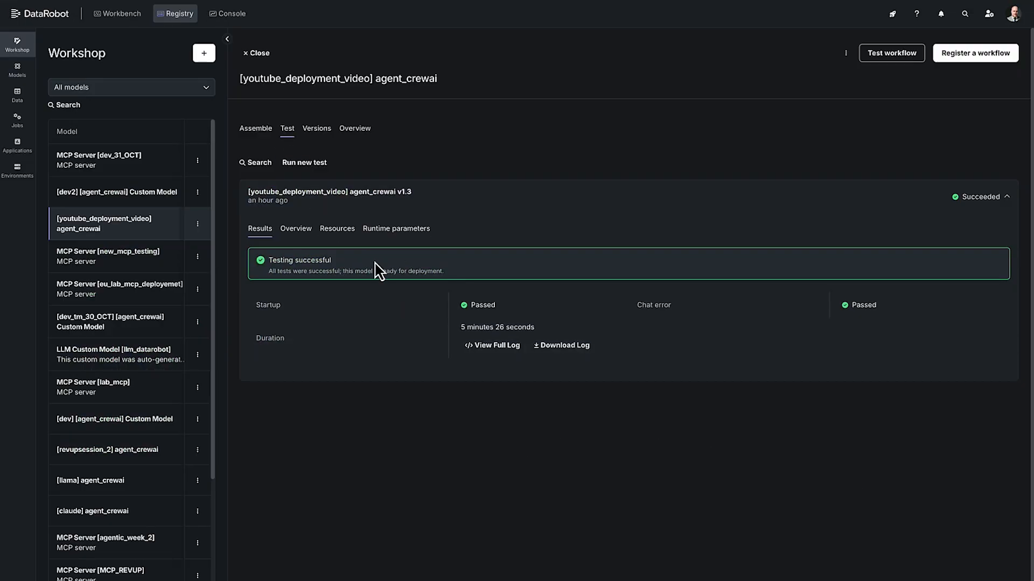
# Review the overview and resource details of the v1.3 test
pyautogui.click(296, 232)
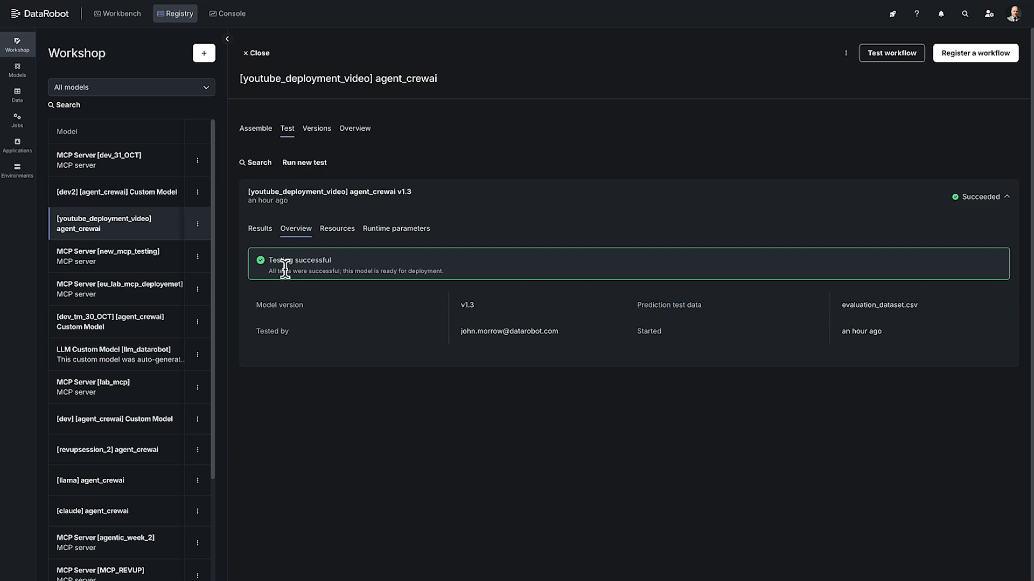
pyautogui.click(341, 231)
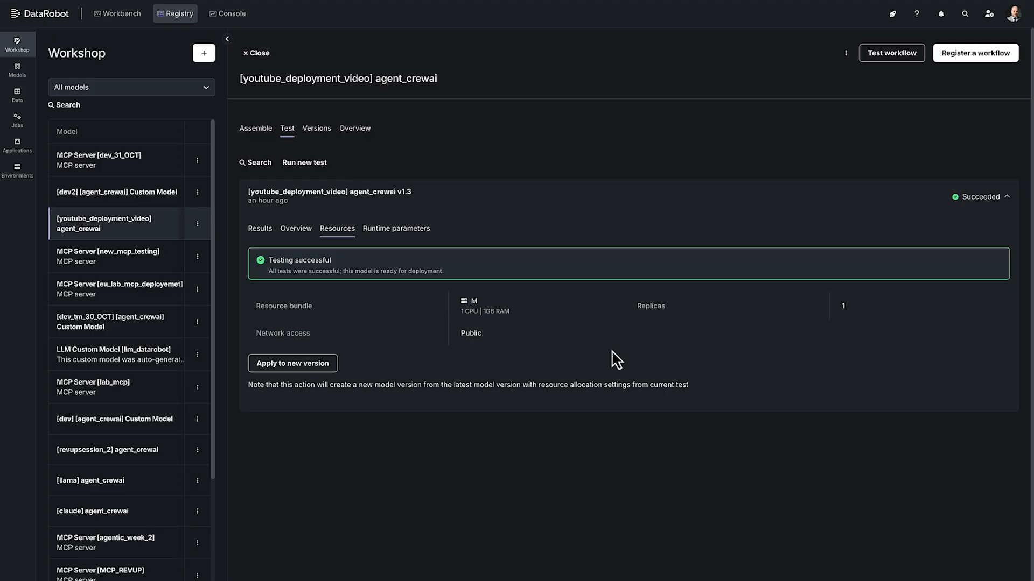
# Check the runtime parameters of the v1.3 test and show the workflow's version list
pyautogui.click(417, 229)
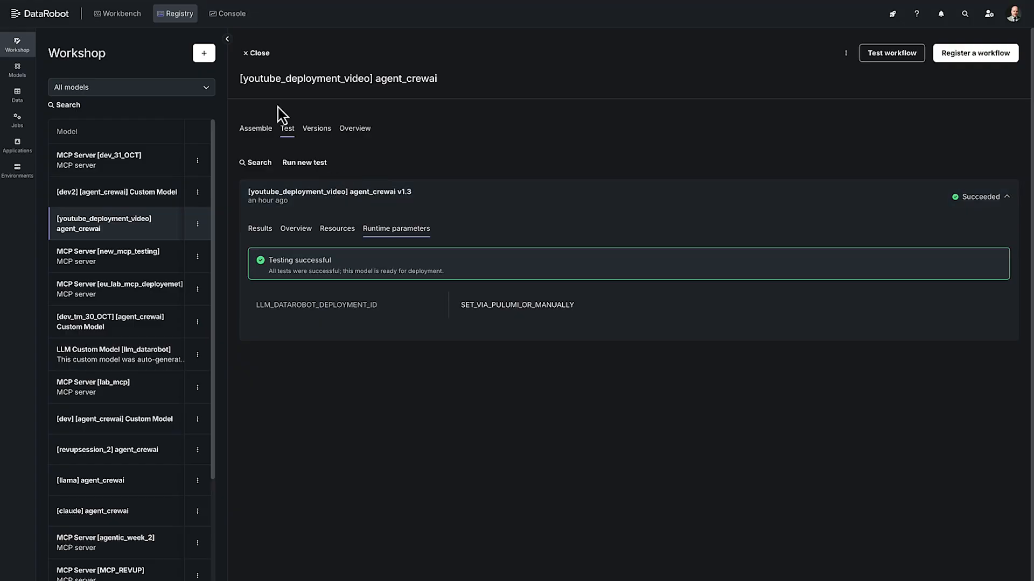
pyautogui.click(318, 133)
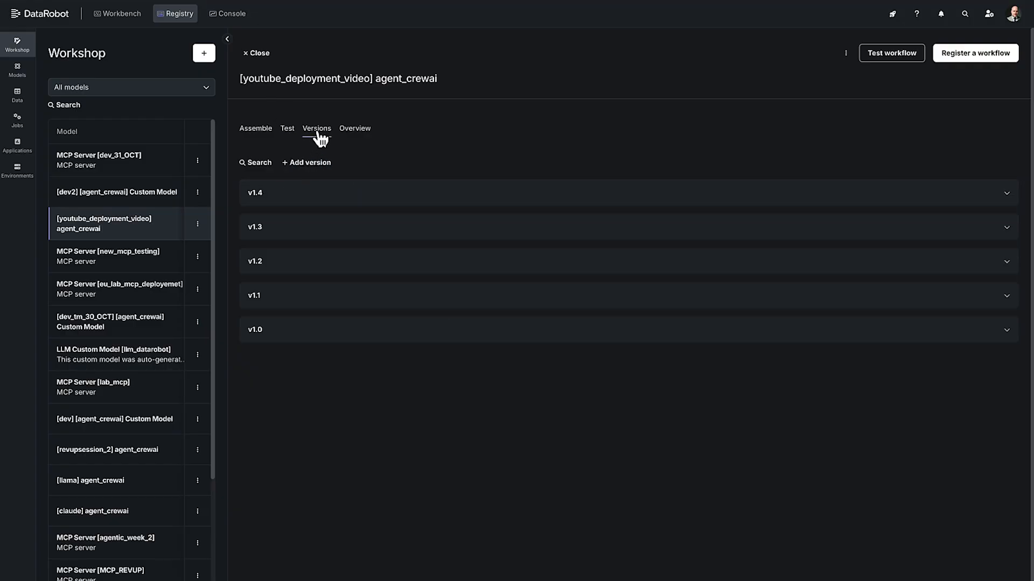
# Expand version v1.4 and review its overview, environment, resources, runtime parameters and files
pyautogui.click(388, 200)
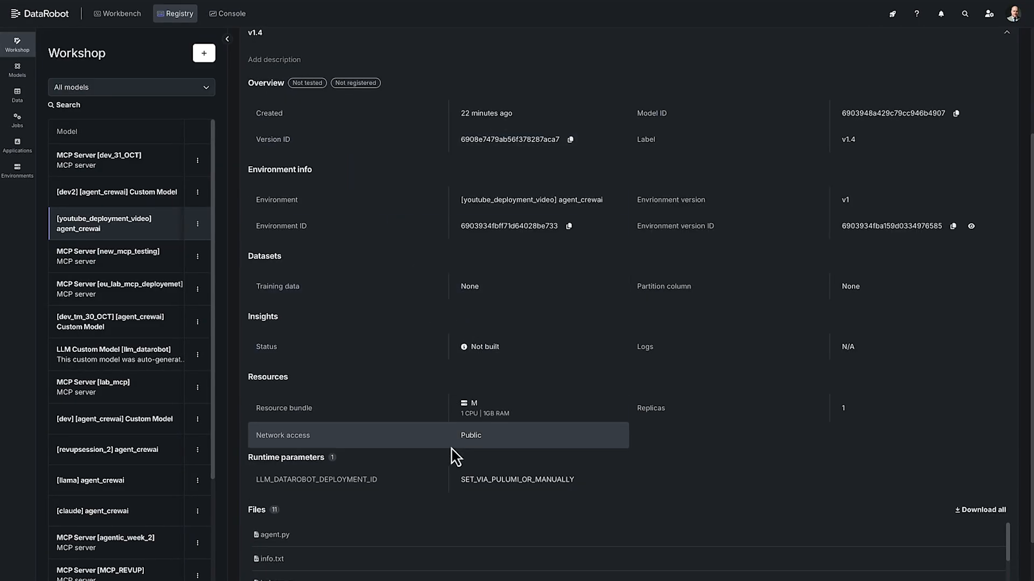
pyautogui.scroll(-2, 452, 458)
pyautogui.scroll(-3, 429, 477)
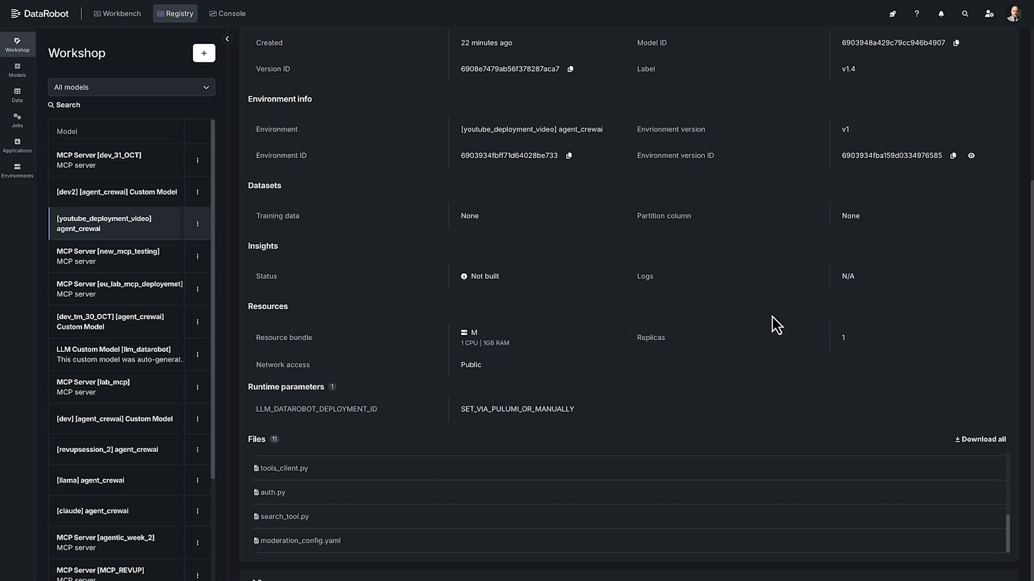
pyautogui.scroll(2, 539, 344)
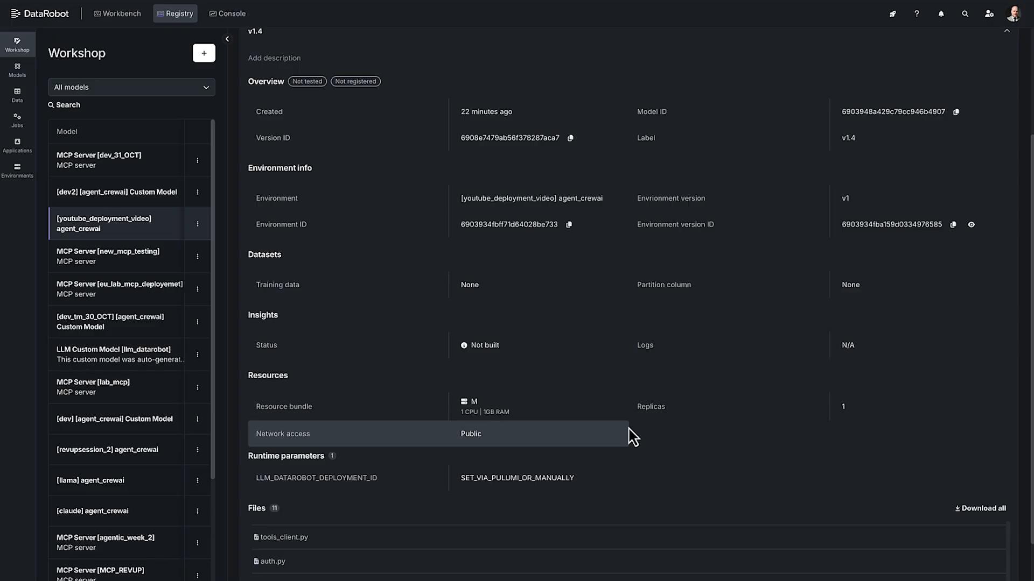
pyautogui.scroll(3, 628, 434)
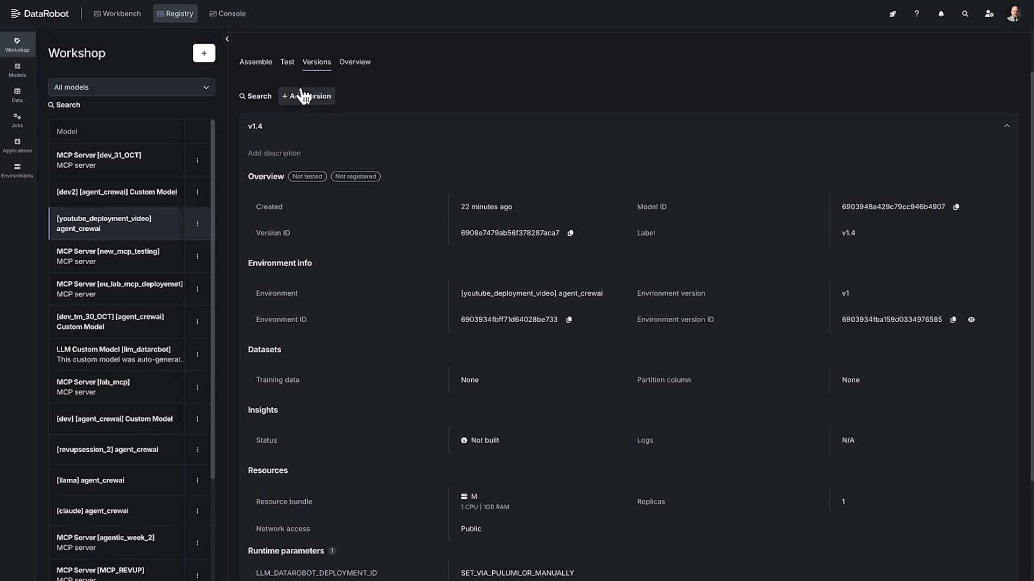
# Review the workflow's general overview details and return to its assembly configuration
pyautogui.click(352, 62)
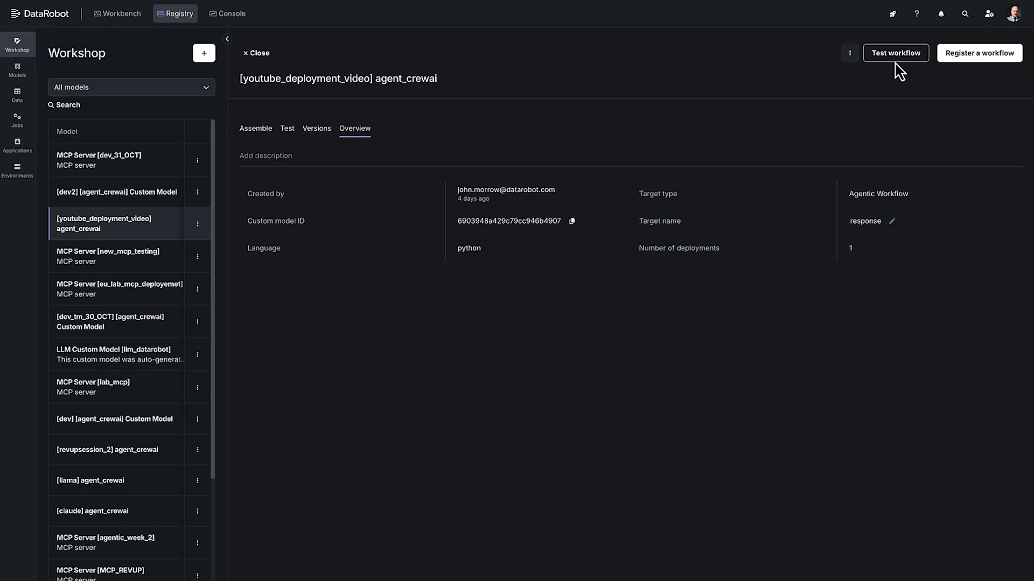
pyautogui.click(950, 57)
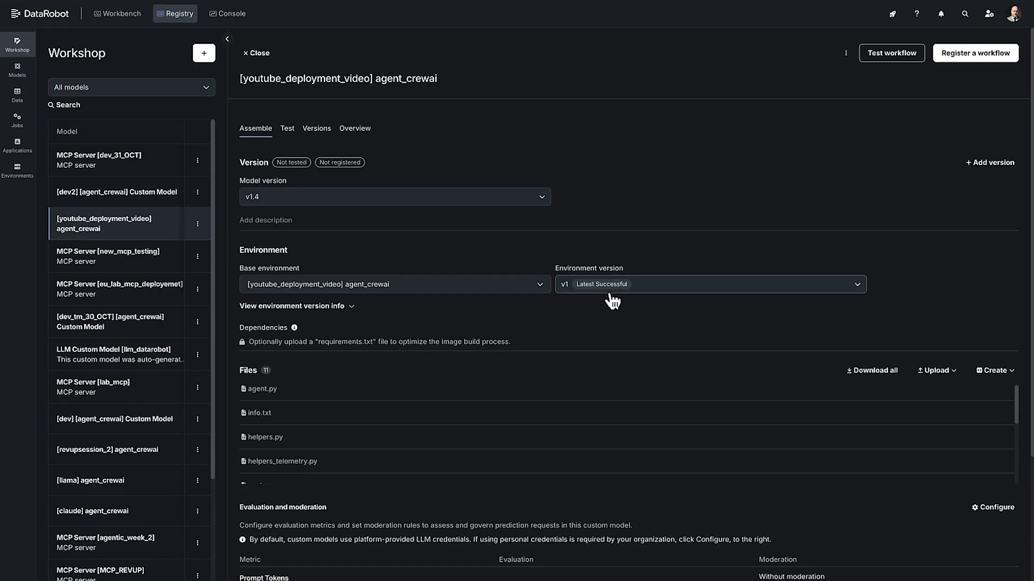